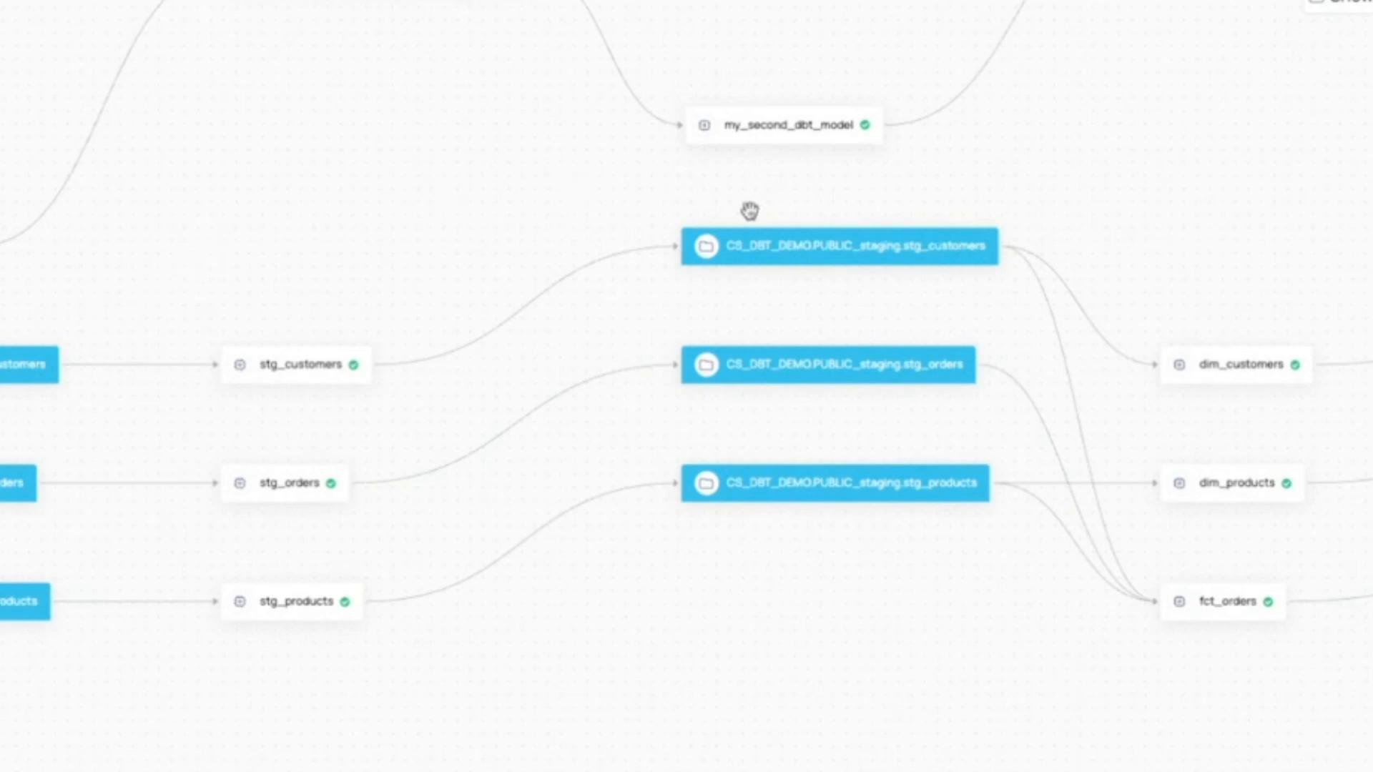
Look over the dbt lineage graph, then display the span timeline and details of the dbt-run-dbt_project span.
{"action": "left_click_drag", "start_coordinate": [968, 633], "coordinate": [487, 580]}
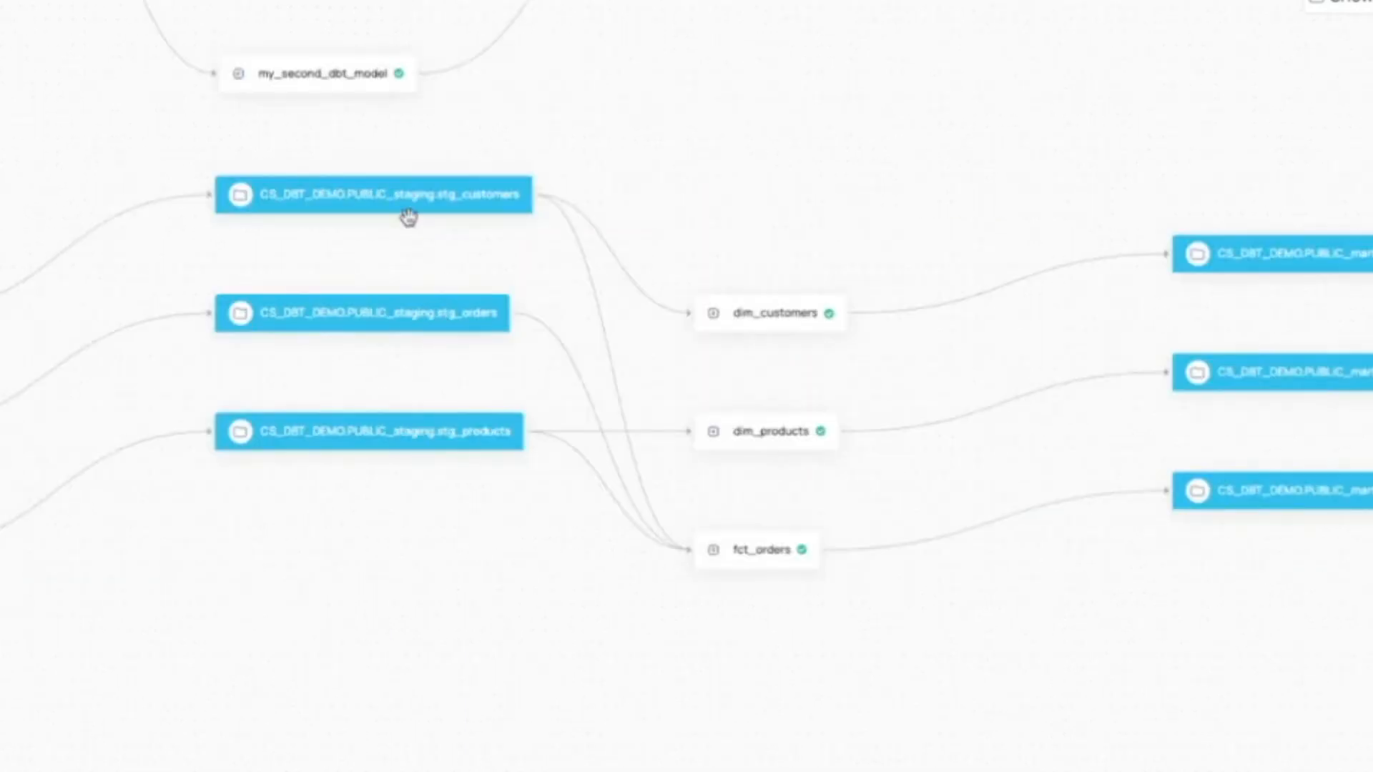
{"action": "left_click_drag", "start_coordinate": [393, 651], "coordinate": [720, 625]}
{"action": "scroll", "coordinate": [719, 622], "scroll_direction": "down", "scroll_amount": 2}
{"action": "scroll", "coordinate": [720, 622], "scroll_direction": "down", "scroll_amount": 1}
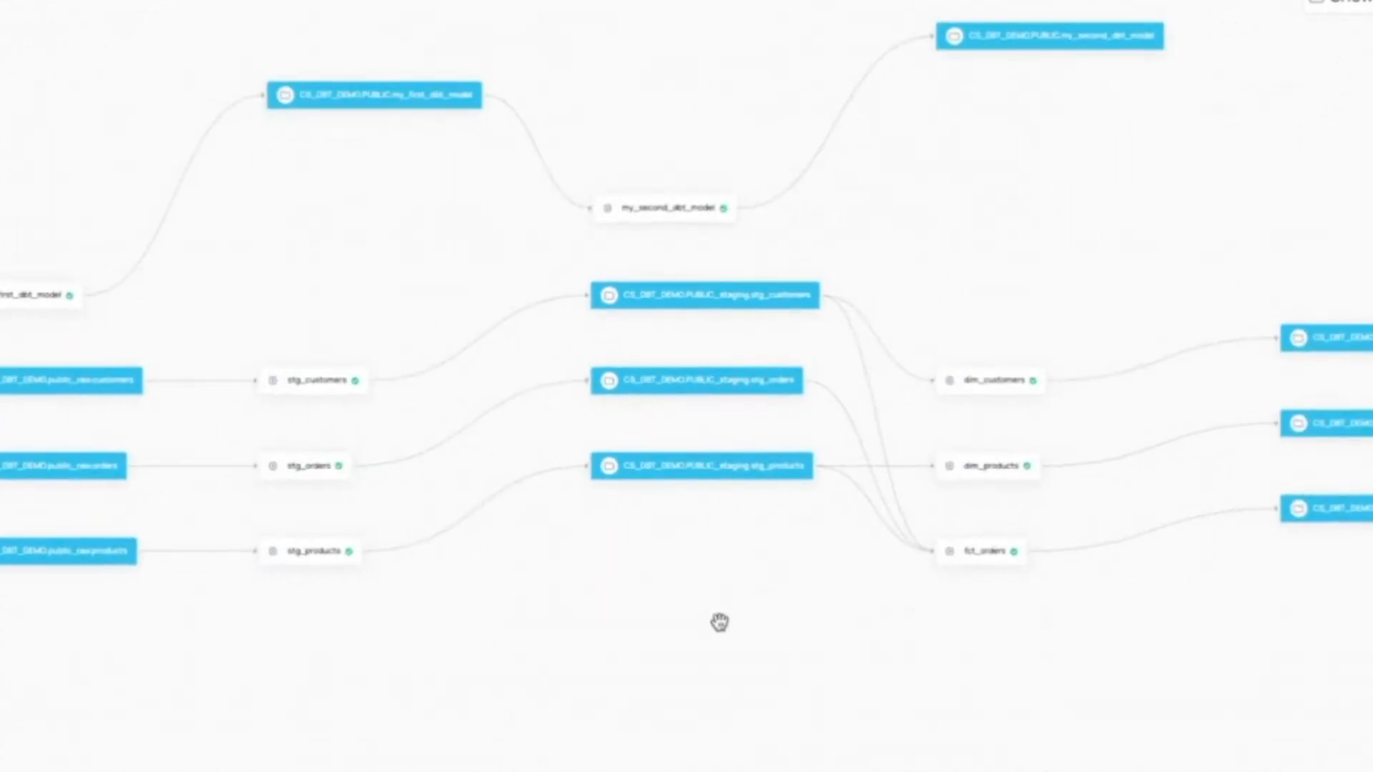
{"action": "left_click", "coordinate": [2, 765]}
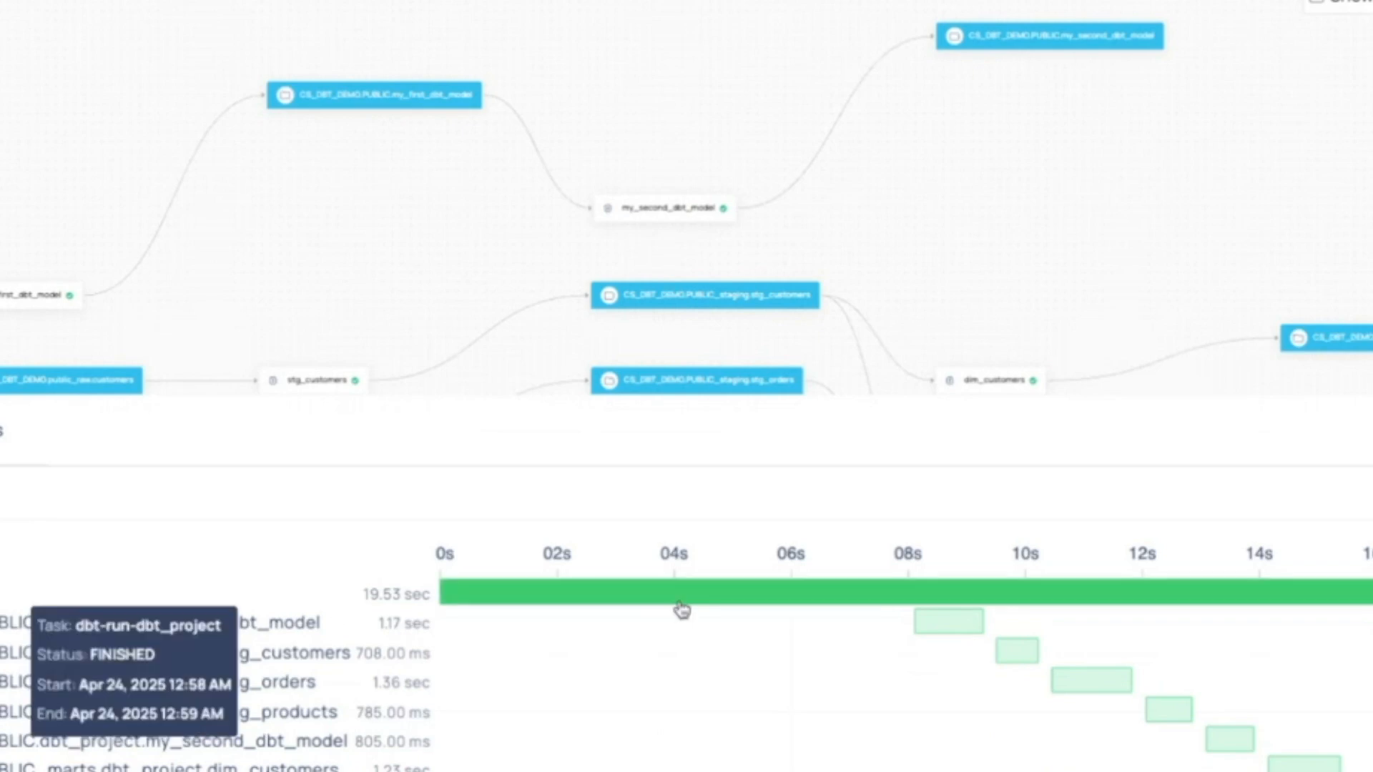
{"action": "mouse_move", "coordinate": [1084, 685]}
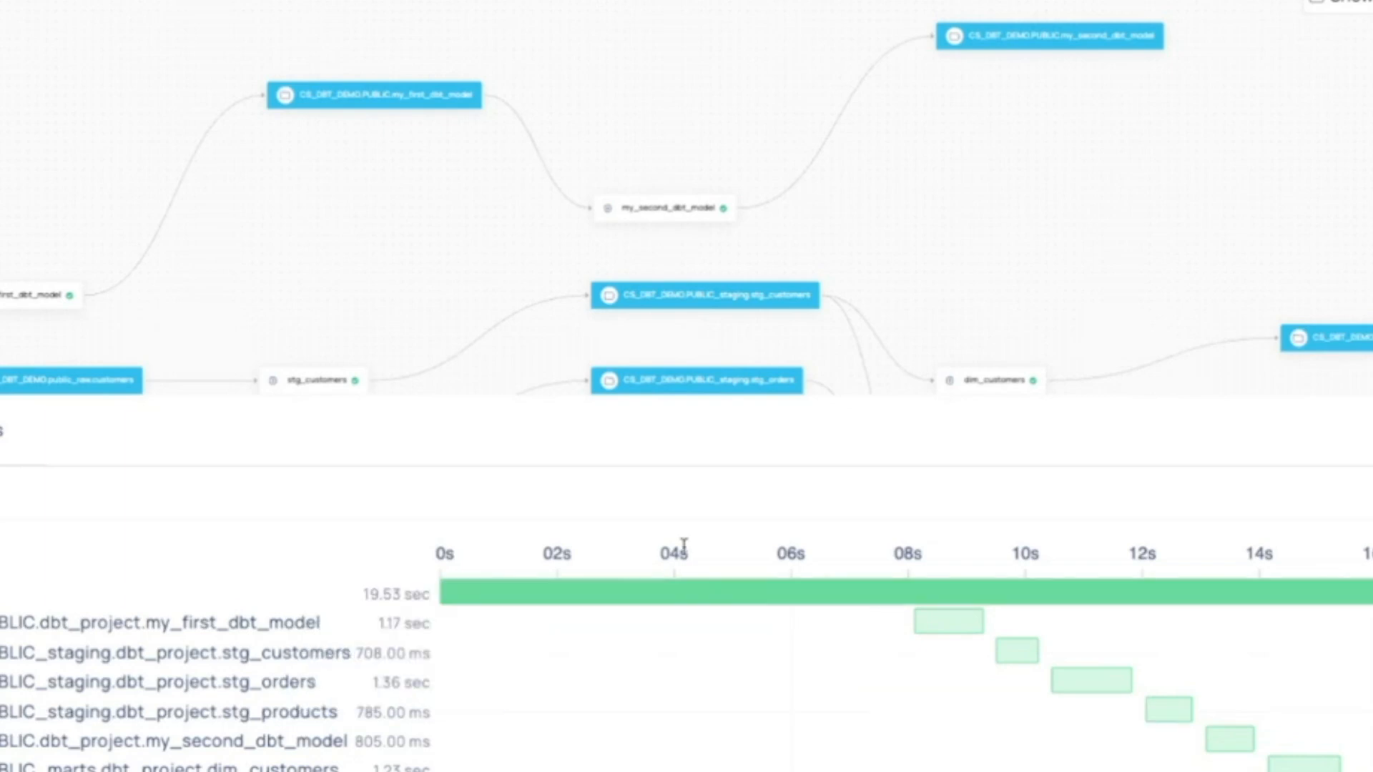
View all span events and expand the first model's start event, showing its full query text.
{"action": "left_click", "coordinate": [2, 494]}
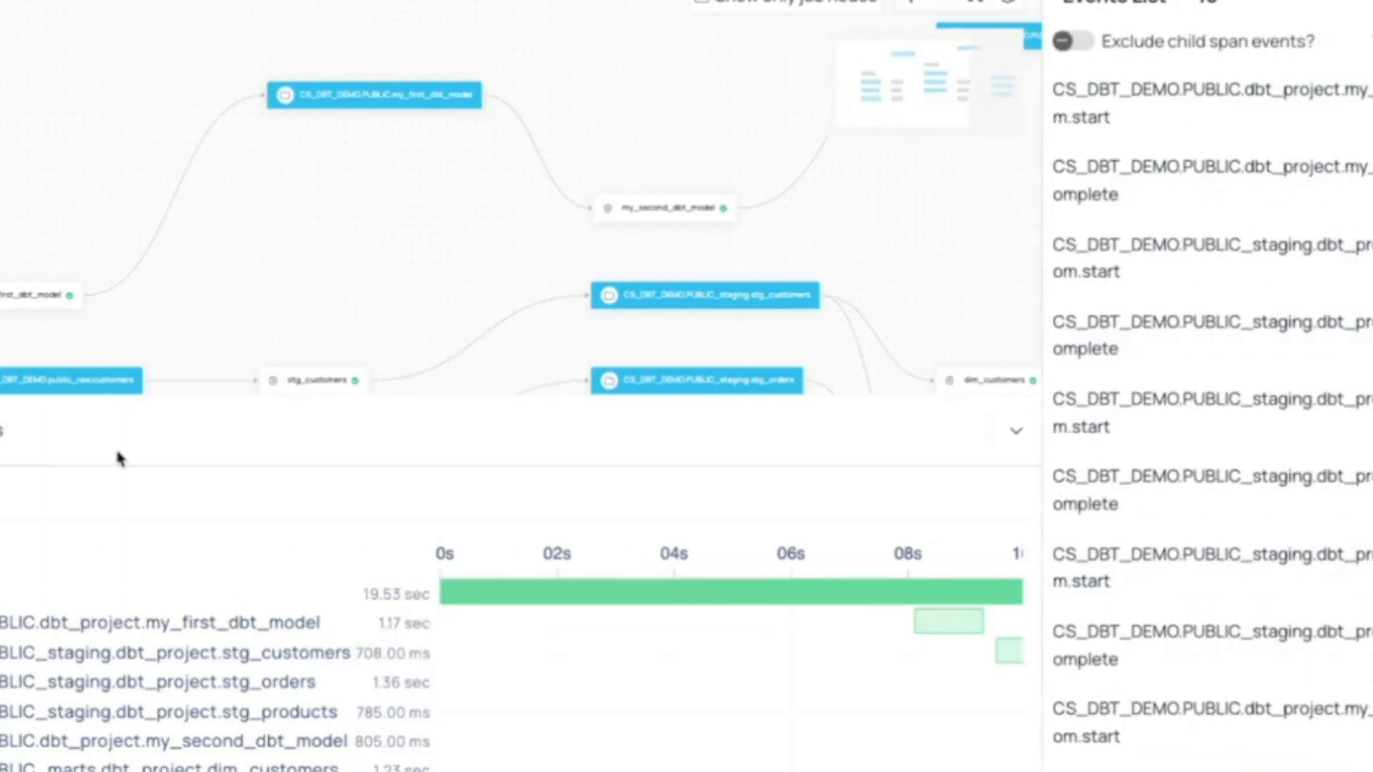
{"action": "scroll", "coordinate": [1359, 588], "scroll_direction": "down", "scroll_amount": 5}
{"action": "scroll", "coordinate": [1360, 588], "scroll_direction": "up", "scroll_amount": 5}
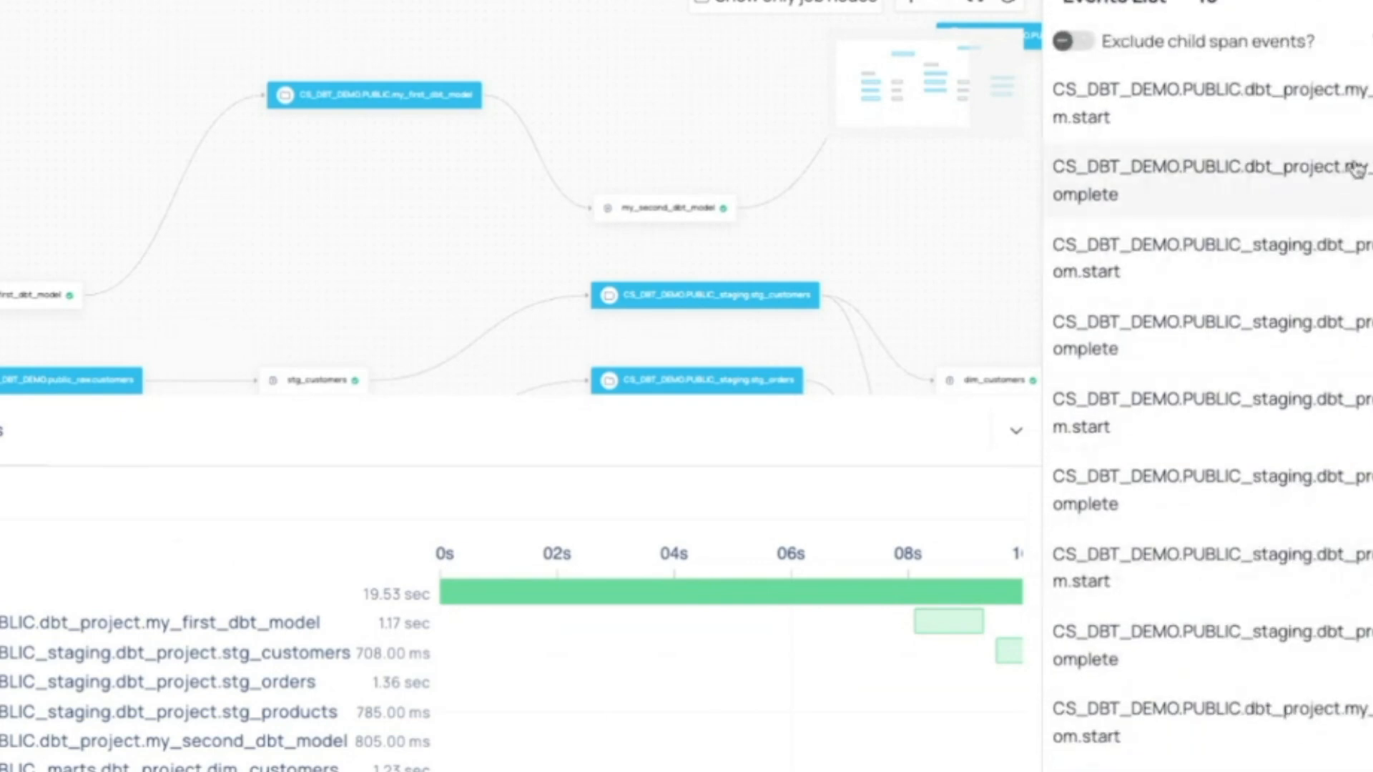
{"action": "left_click", "coordinate": [1324, 118]}
{"action": "scroll", "coordinate": [1364, 125], "scroll_direction": "down", "scroll_amount": 2}
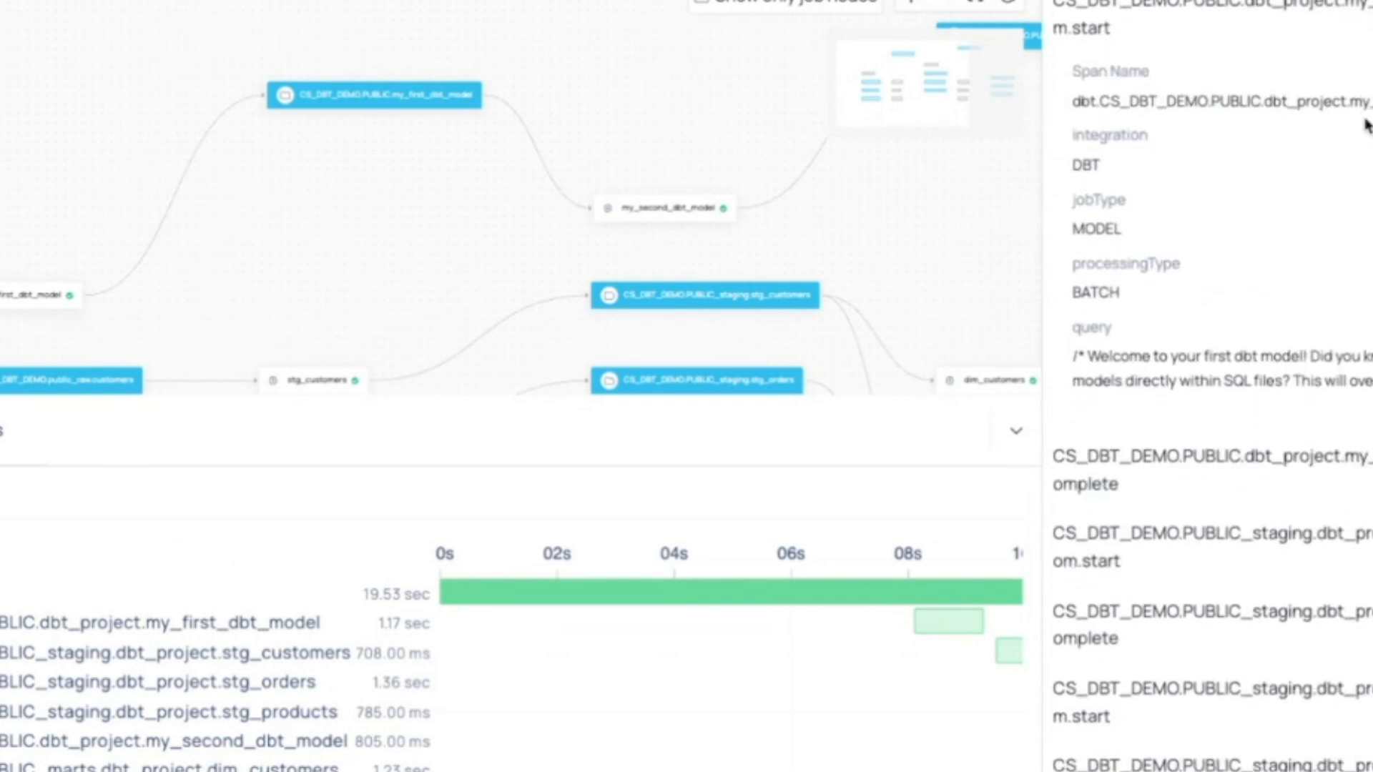
{"action": "scroll", "coordinate": [1364, 125], "scroll_direction": "up", "scroll_amount": 1}
{"action": "left_click", "coordinate": [1370, 430]}
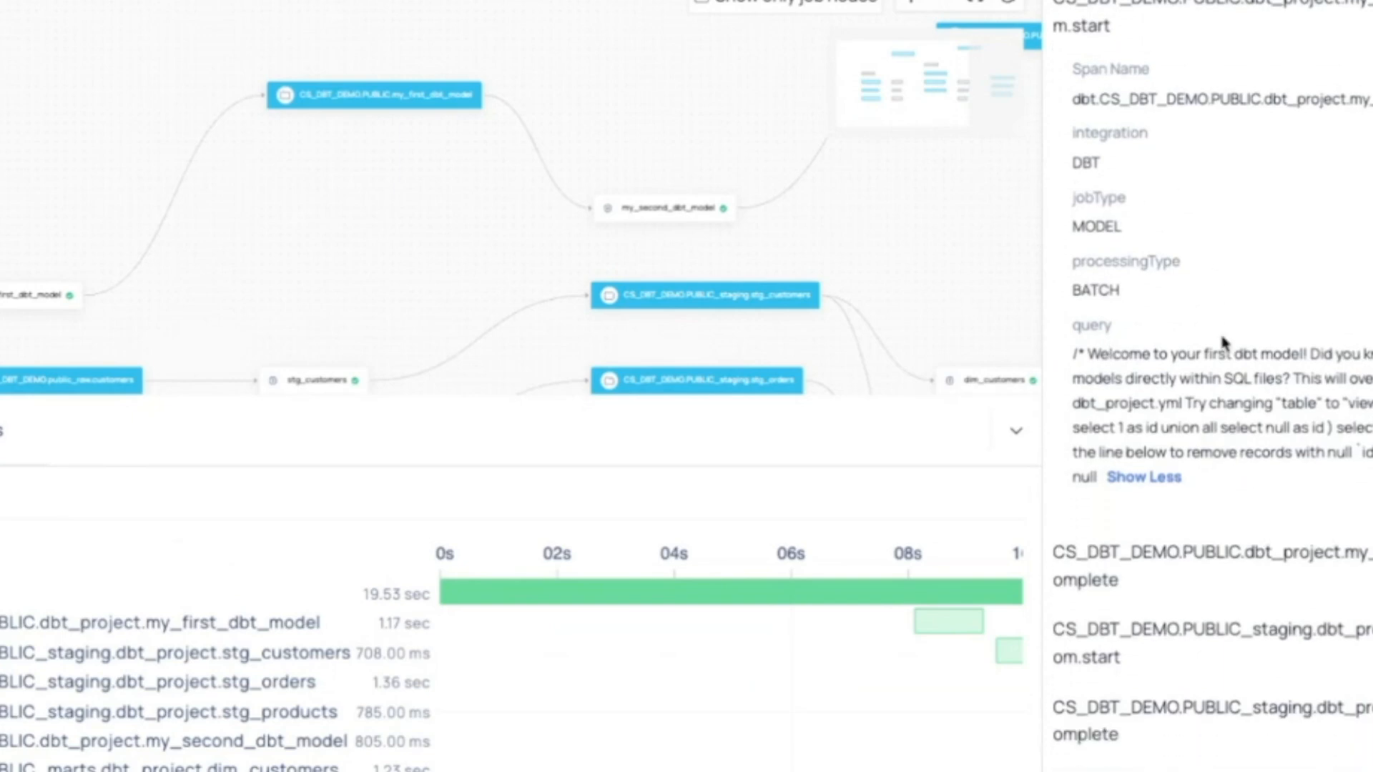
Examine the details and queries of the first model's and the staging customers model's completion events.
{"action": "scroll", "coordinate": [1220, 296], "scroll_direction": "down", "scroll_amount": 4}
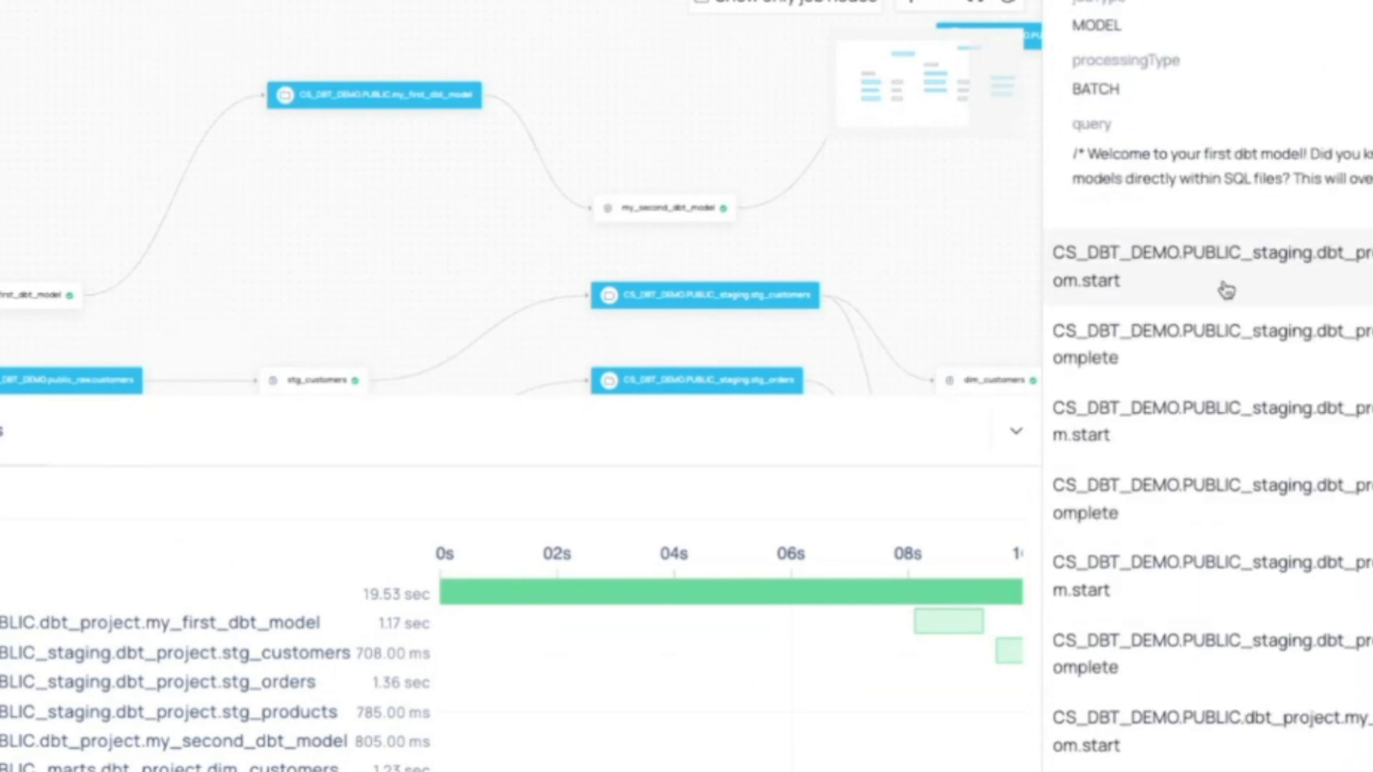
{"action": "scroll", "coordinate": [1140, 290], "scroll_direction": "up", "scroll_amount": 2}
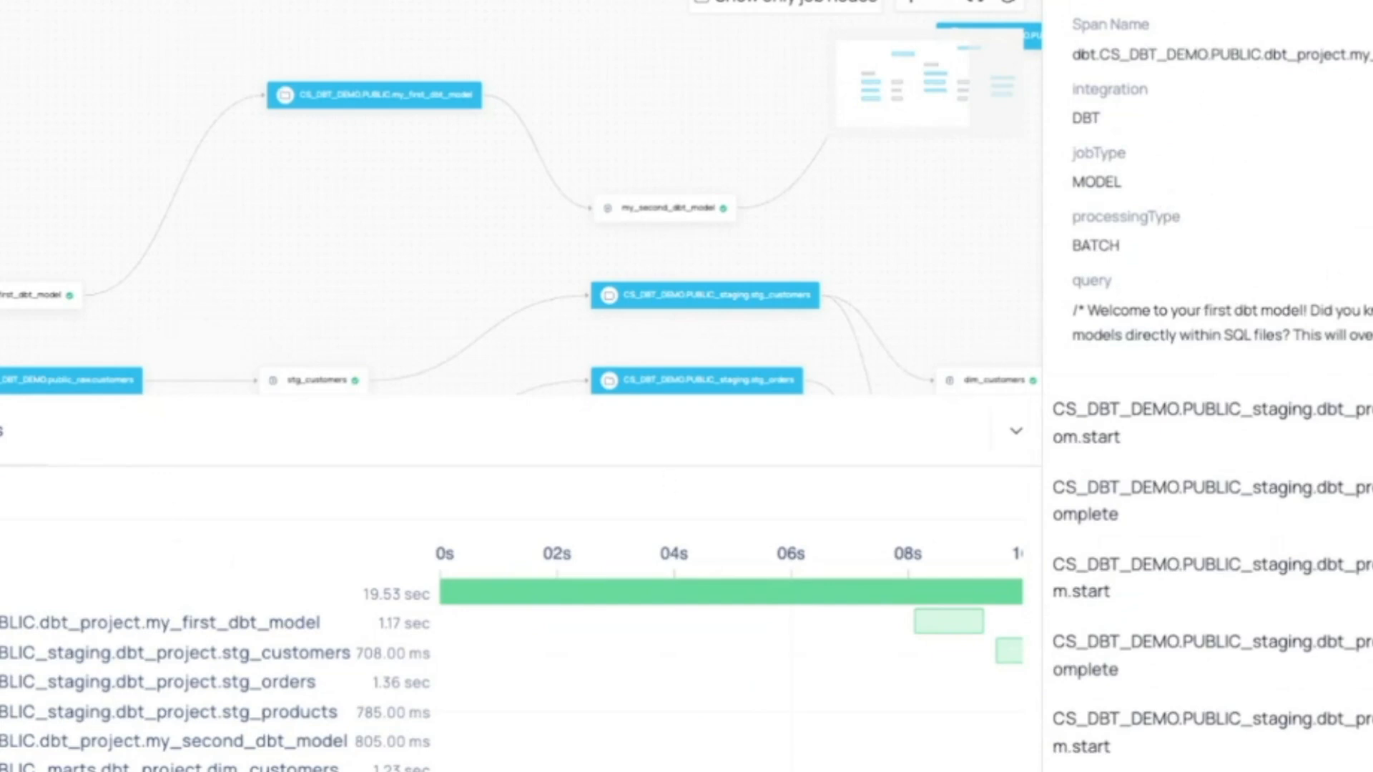
{"action": "scroll", "coordinate": [1208, 386], "scroll_direction": "down", "scroll_amount": 6}
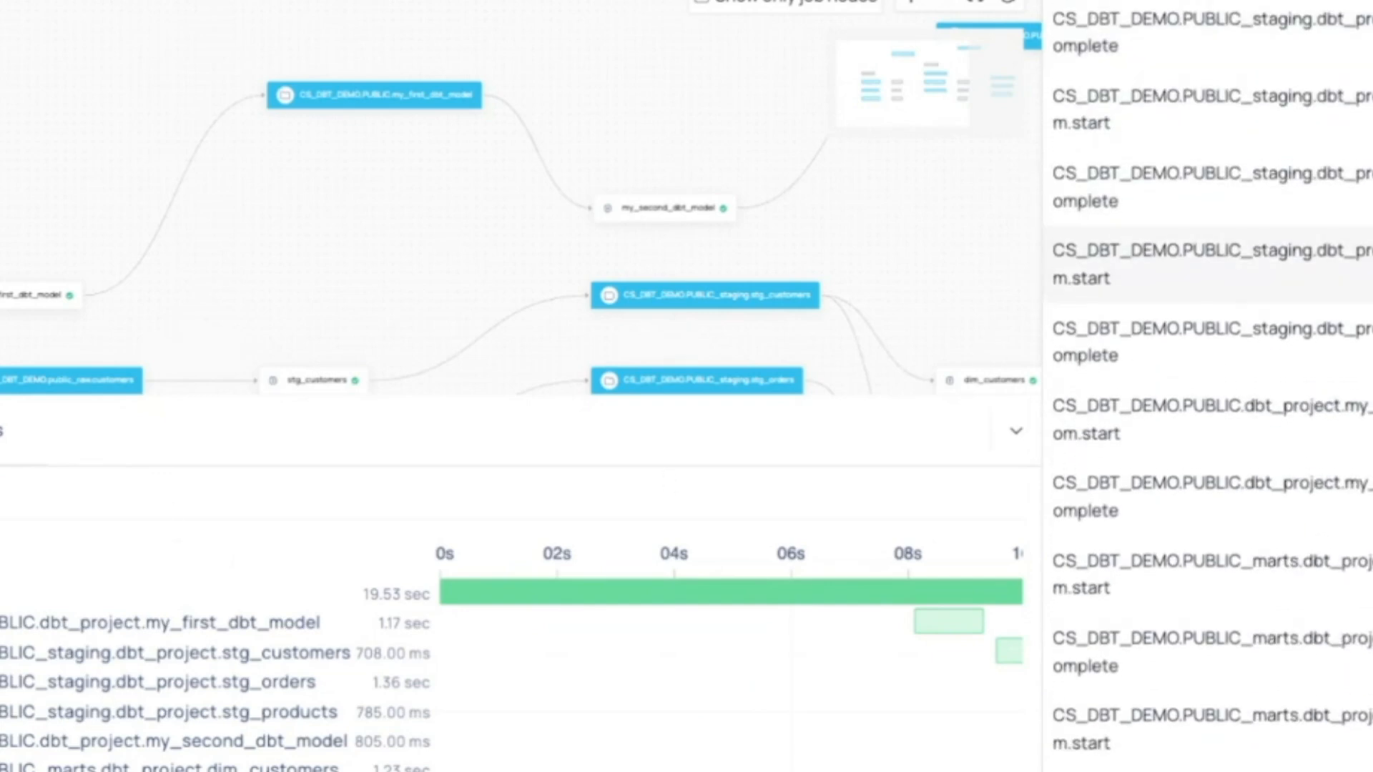
{"action": "scroll", "coordinate": [1208, 386], "scroll_direction": "up", "scroll_amount": 2}
{"action": "scroll", "coordinate": [1176, 128], "scroll_direction": "up", "scroll_amount": 5}
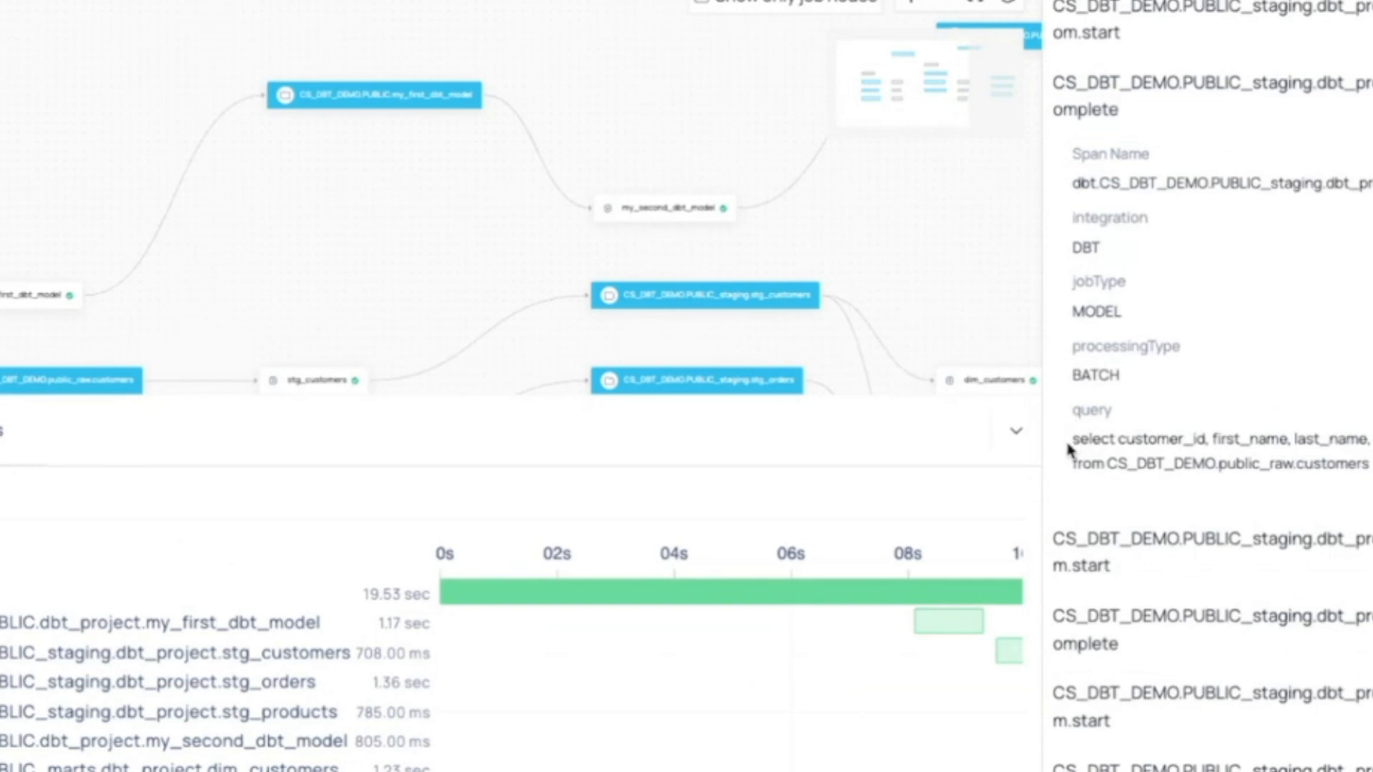
{"action": "scroll", "coordinate": [1323, 123], "scroll_direction": "up", "scroll_amount": 3}
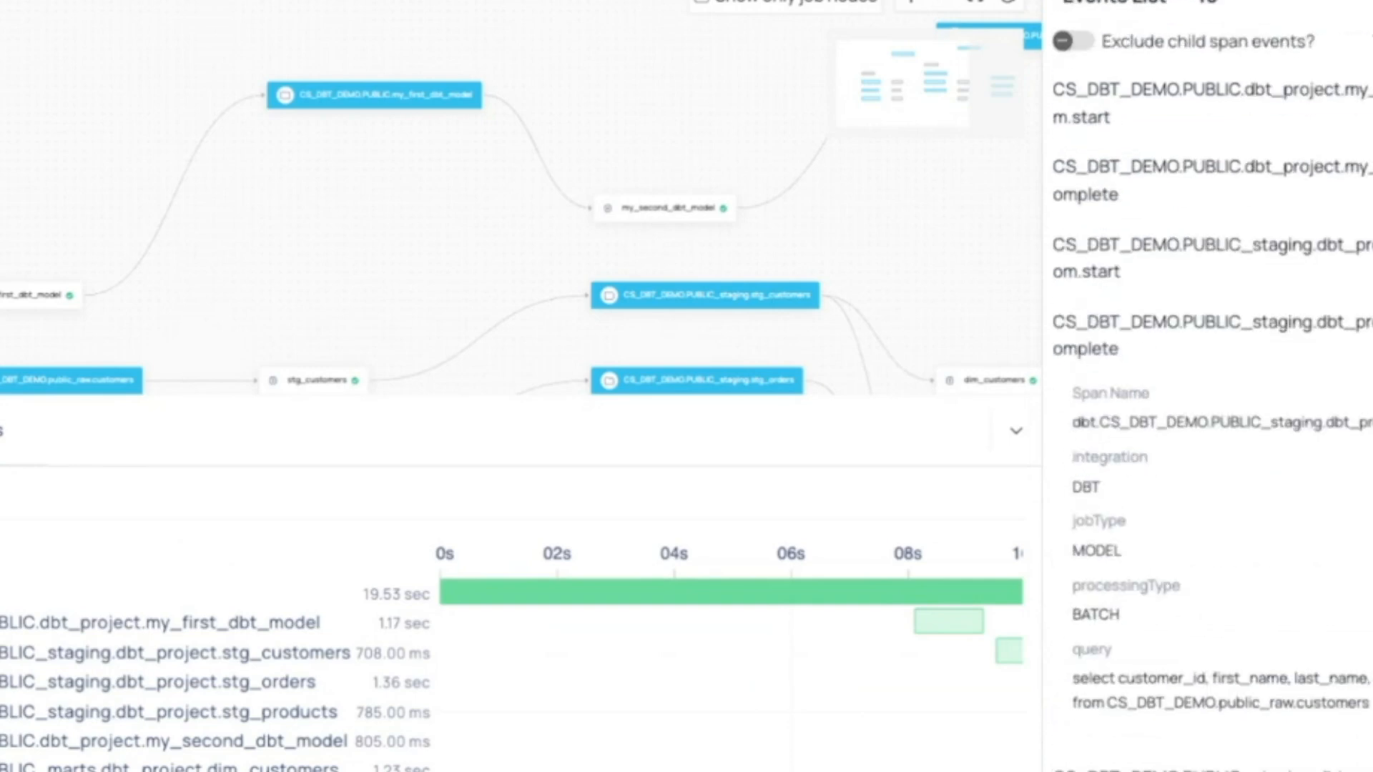
Close the events list and browse the pipeline's related list that has a Schema column.
{"action": "left_click", "coordinate": [1371, 14]}
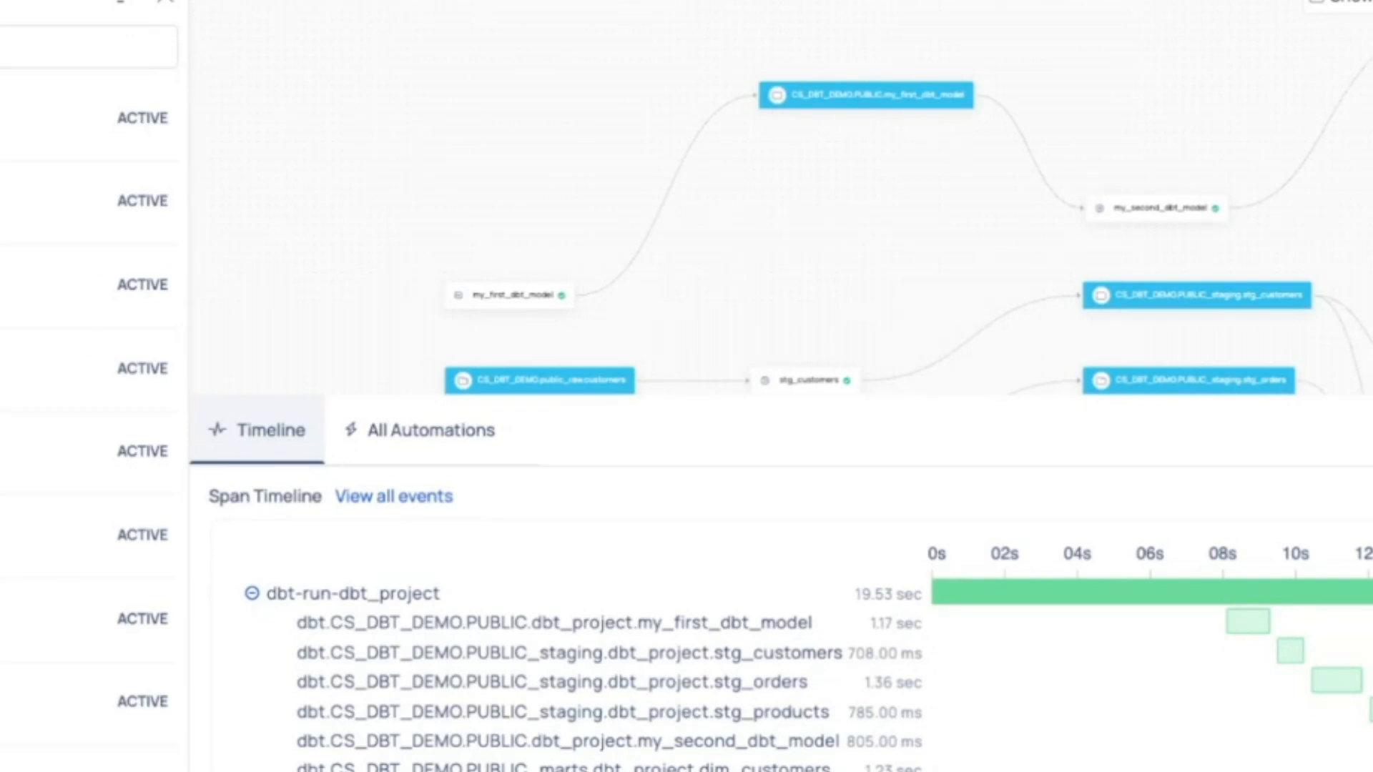
{"action": "left_click", "coordinate": [2, 43]}
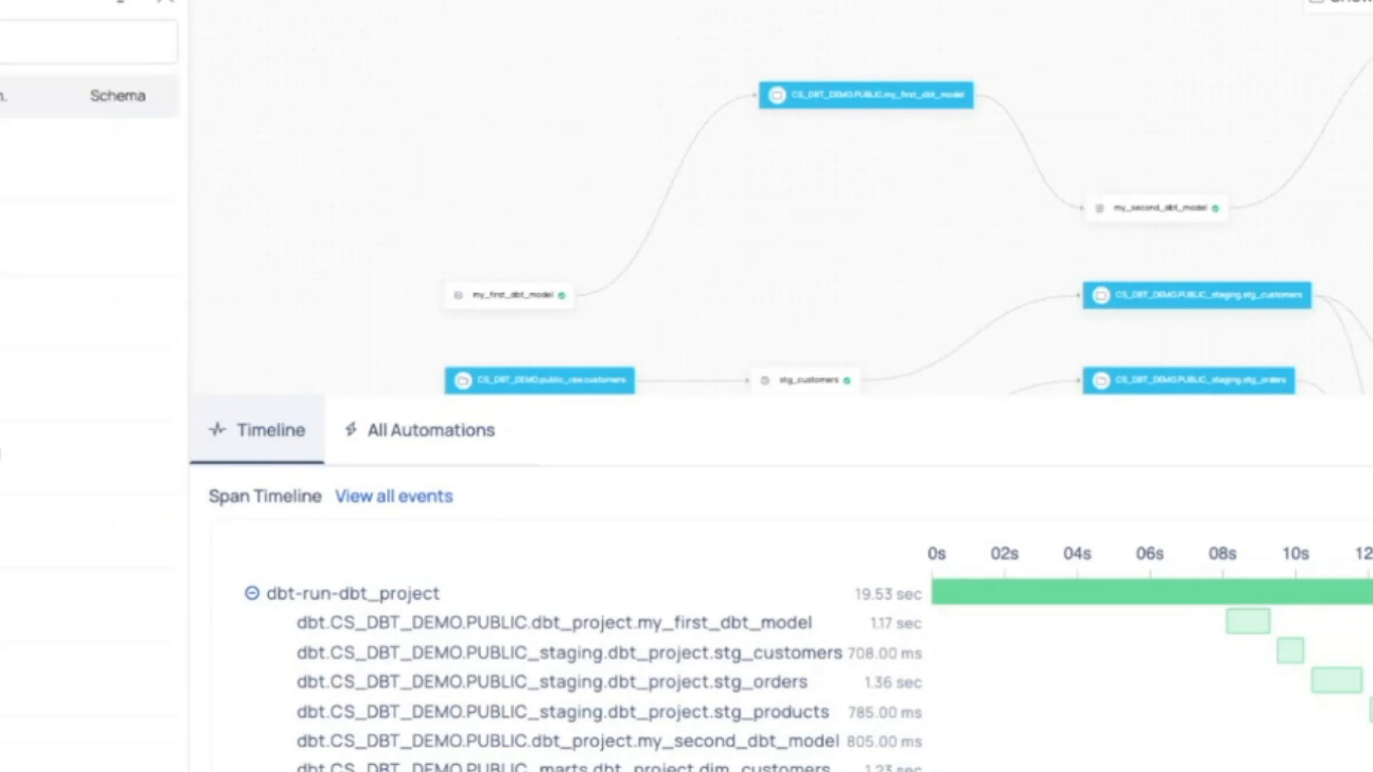
{"action": "scroll", "coordinate": [85, 386], "scroll_direction": "down", "scroll_amount": 1}
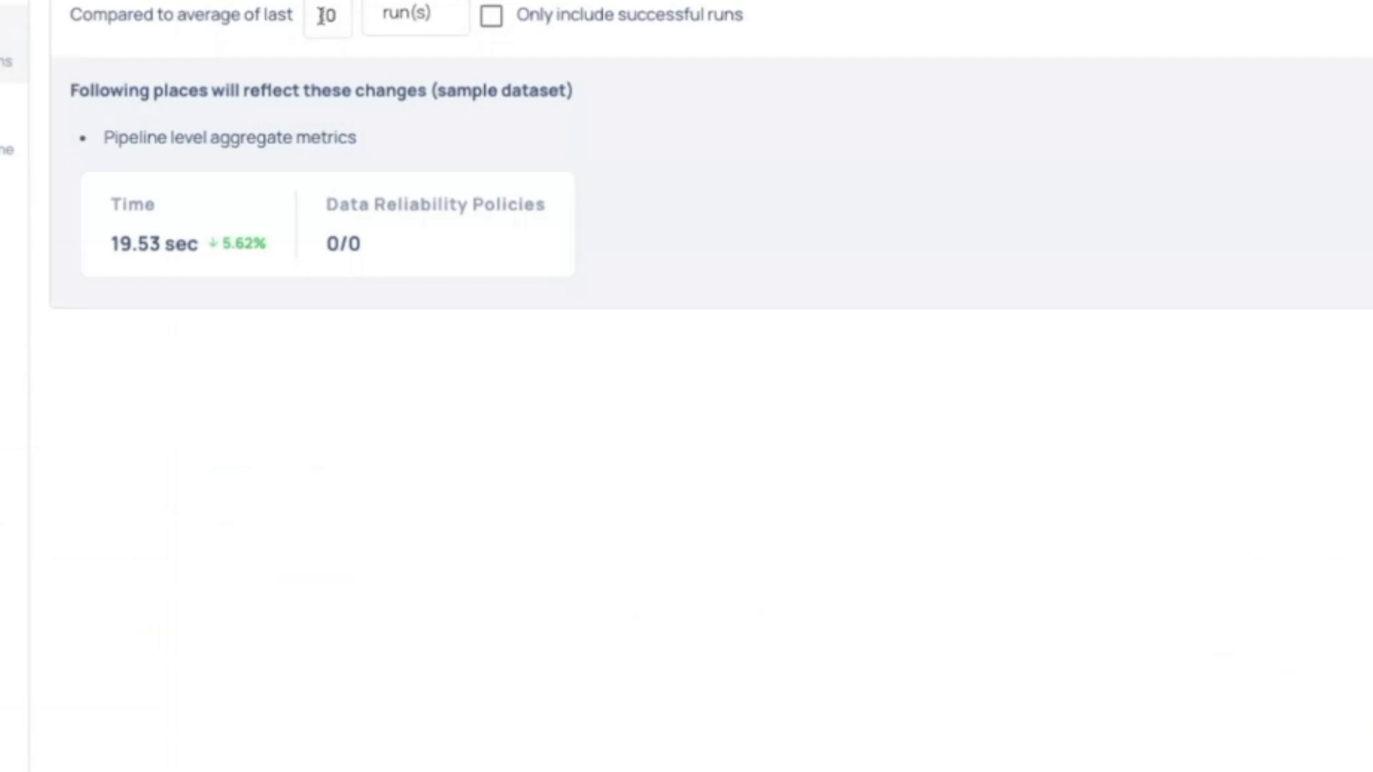
Inspect the run-count setting used to compare pipeline metrics with the average of previous runs.
{"action": "left_click", "coordinate": [325, 16]}
{"action": "left_click", "coordinate": [334, 17]}
{"action": "left_click", "coordinate": [367, 60]}
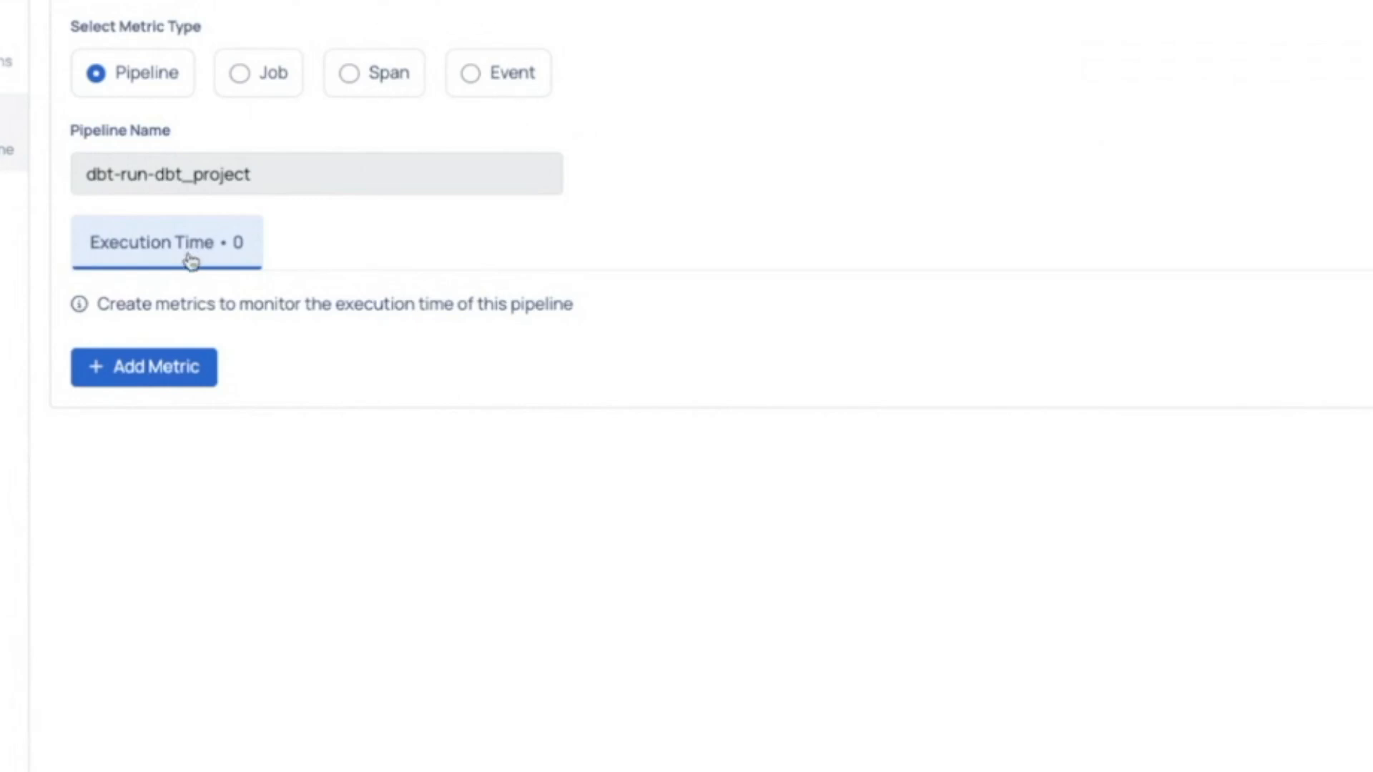
Add a pipeline execution time metric rule for Pipeline Duration that compares against Previous Executions.
{"action": "left_click", "coordinate": [150, 365]}
{"action": "scroll", "coordinate": [802, 315], "scroll_direction": "down", "scroll_amount": 1}
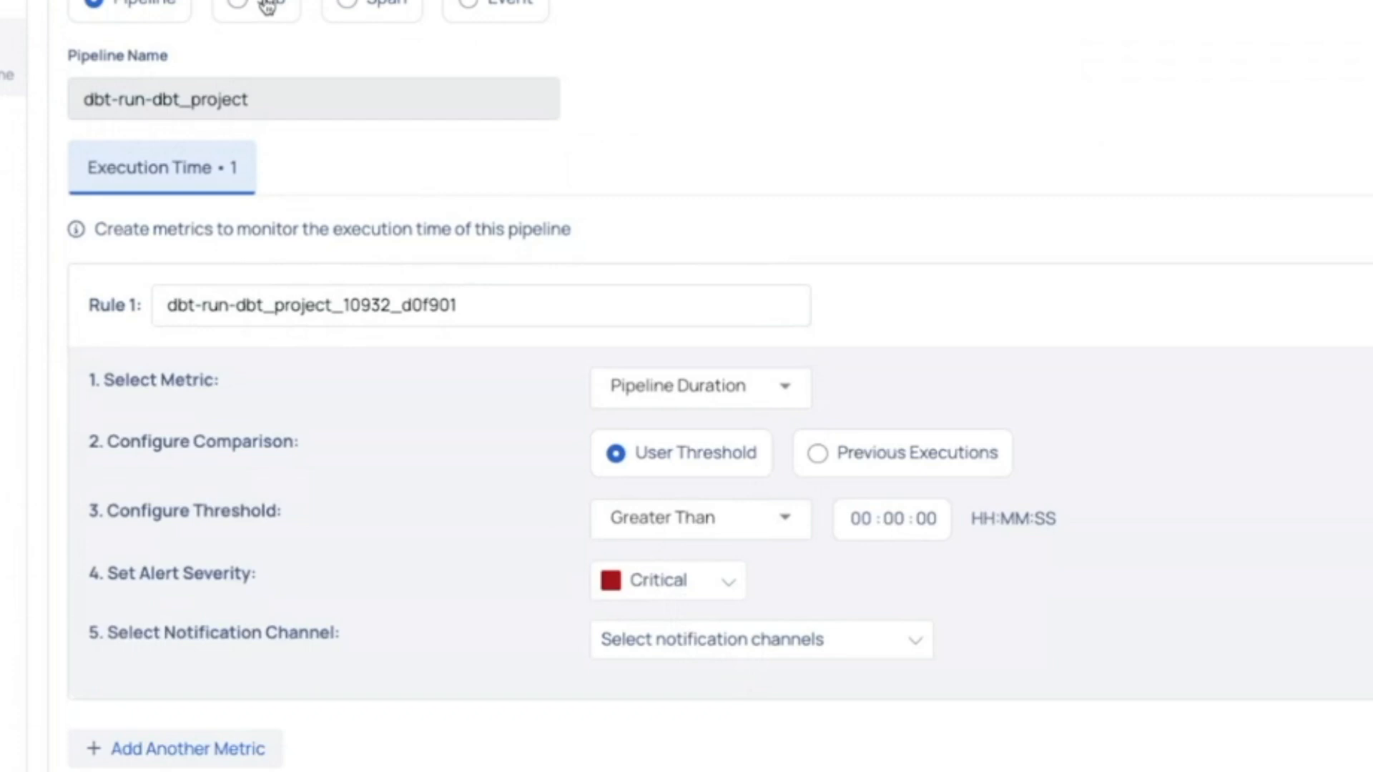
{"action": "left_click", "coordinate": [818, 461]}
{"action": "scroll", "coordinate": [962, 536], "scroll_direction": "down", "scroll_amount": 1}
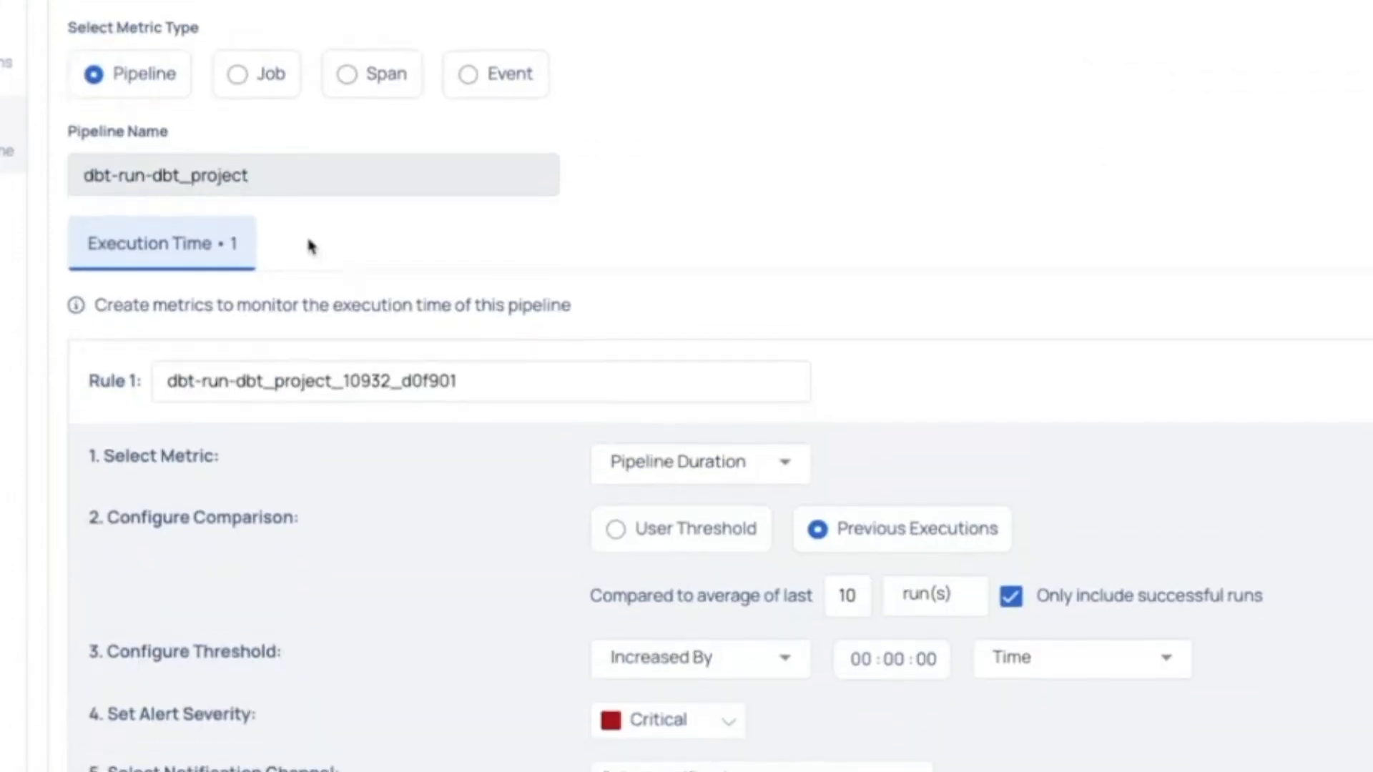
{"action": "scroll", "coordinate": [308, 250], "scroll_direction": "down", "scroll_amount": 2}
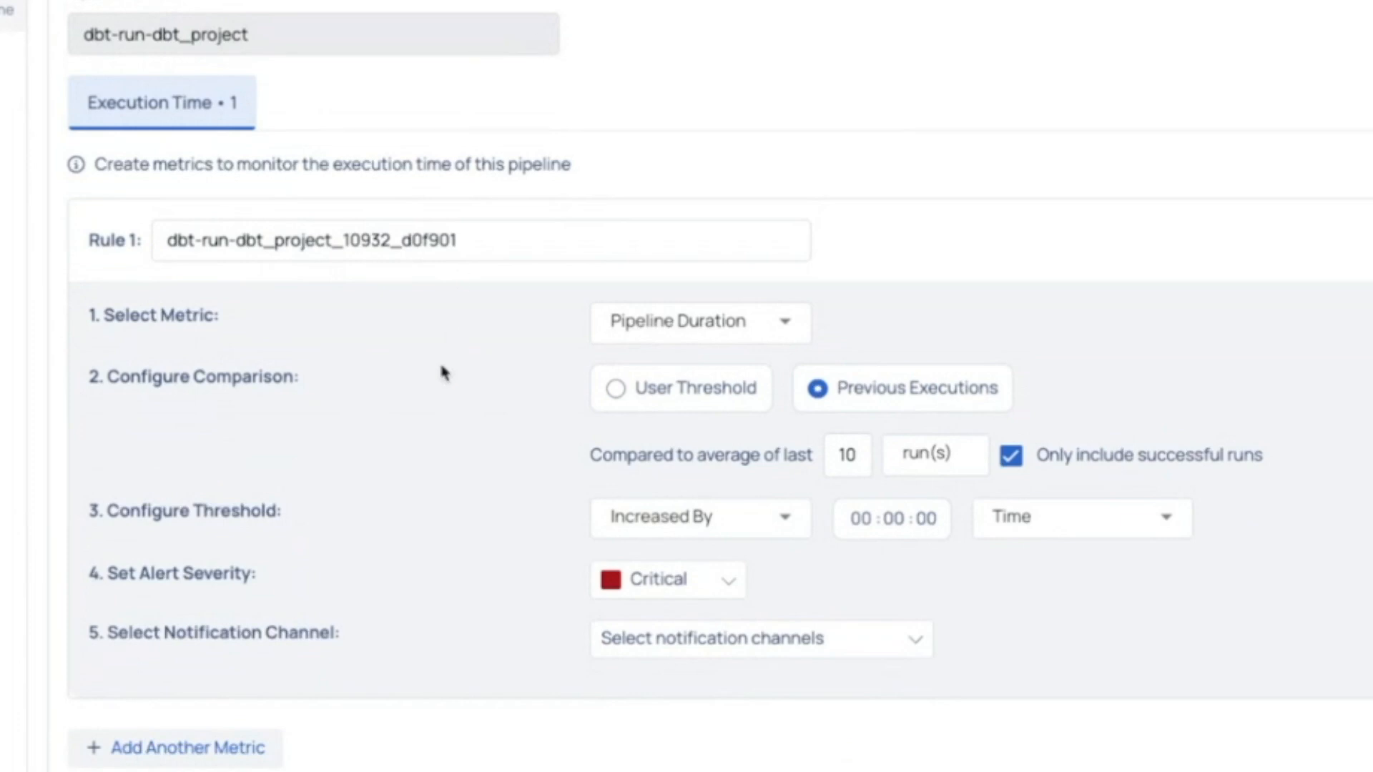
{"action": "scroll", "coordinate": [439, 364], "scroll_direction": "up", "scroll_amount": 3}
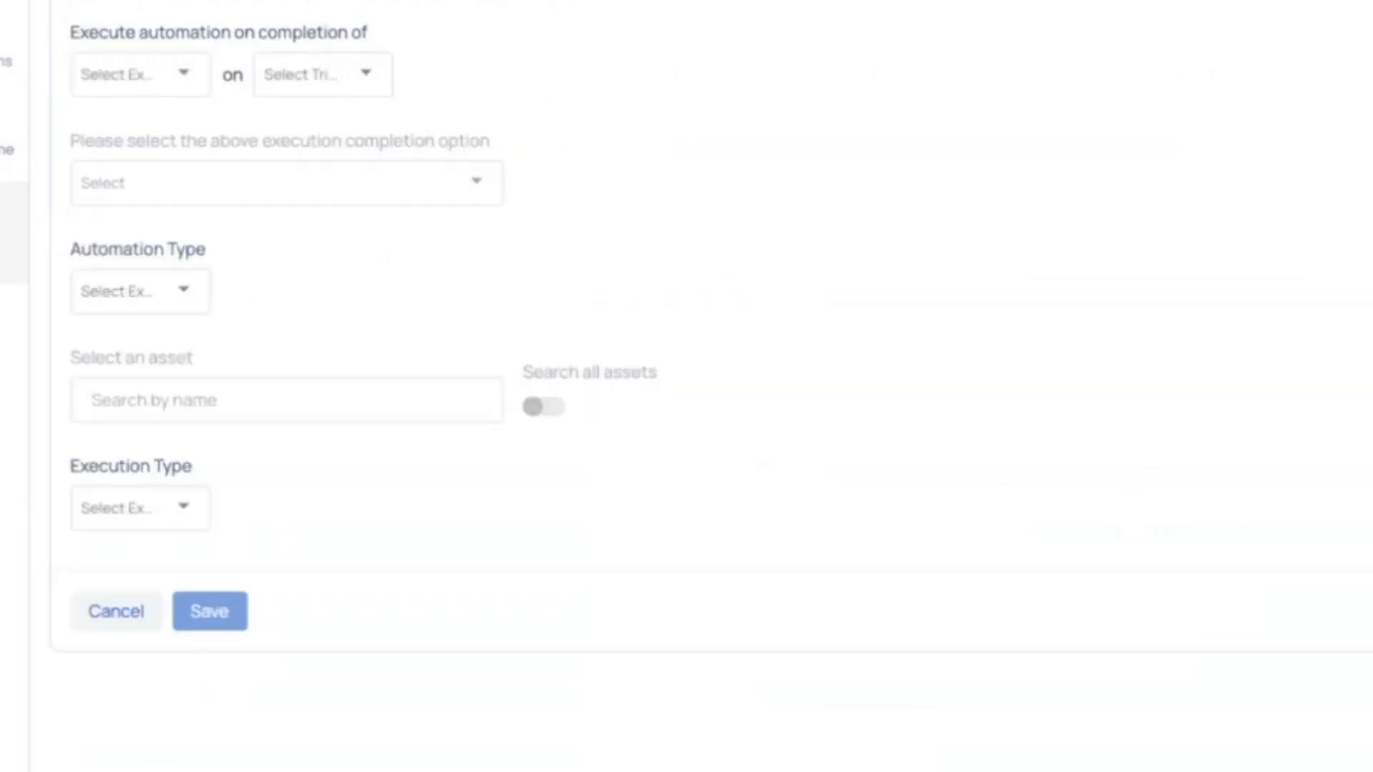
Start an automation that executes on completion of Pipeline on Success, with Reconciliation as its automation type.
{"action": "left_click", "coordinate": [172, 83]}
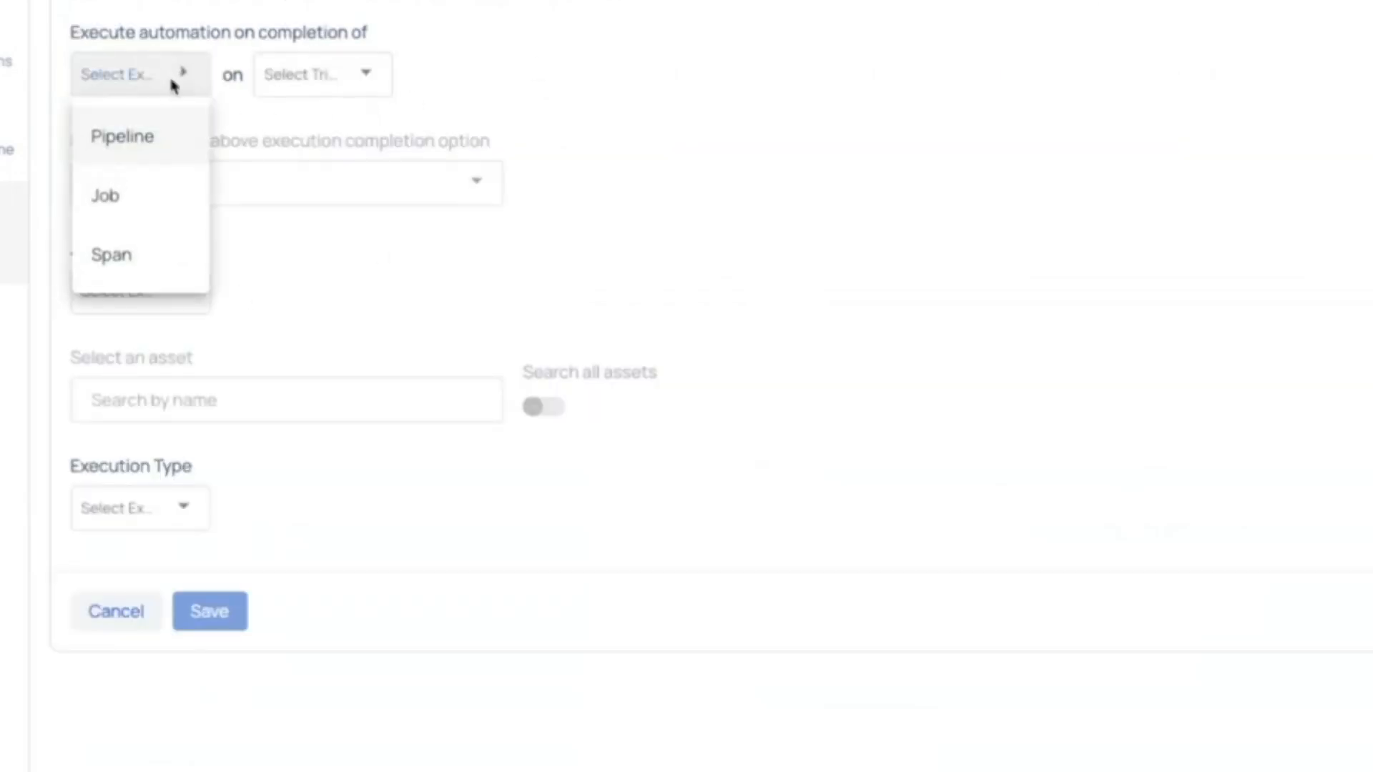
{"action": "left_click", "coordinate": [151, 155]}
{"action": "left_click", "coordinate": [184, 74]}
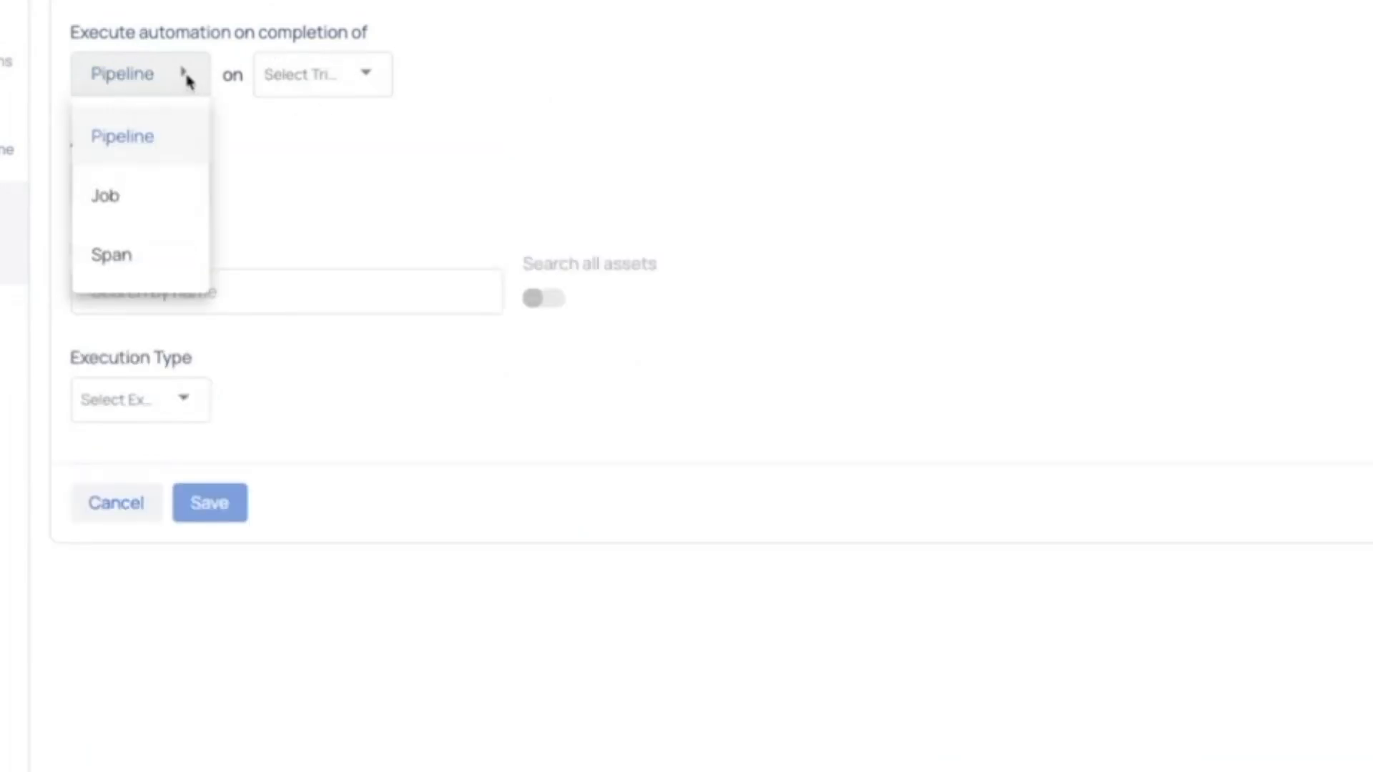
{"action": "left_click", "coordinate": [337, 76]}
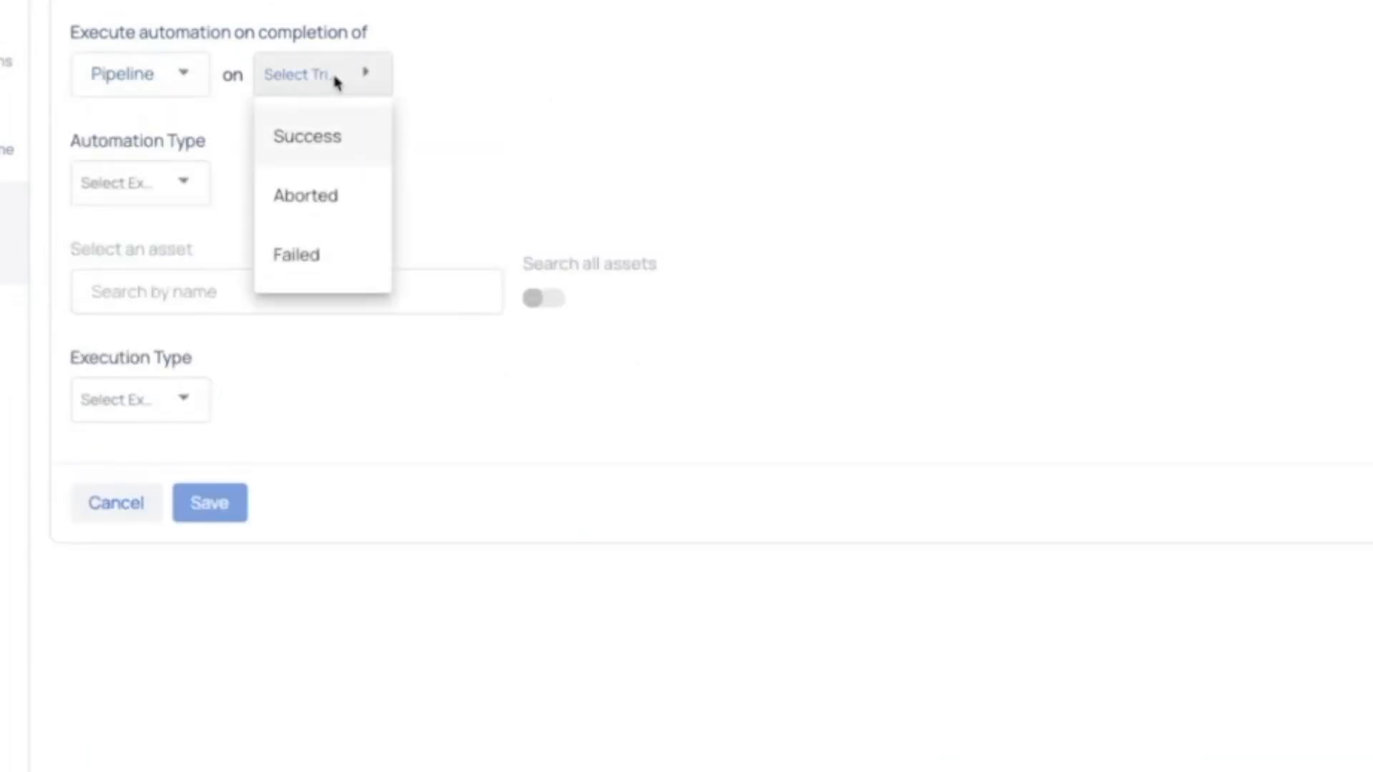
{"action": "left_click", "coordinate": [340, 161]}
{"action": "left_click", "coordinate": [161, 189]}
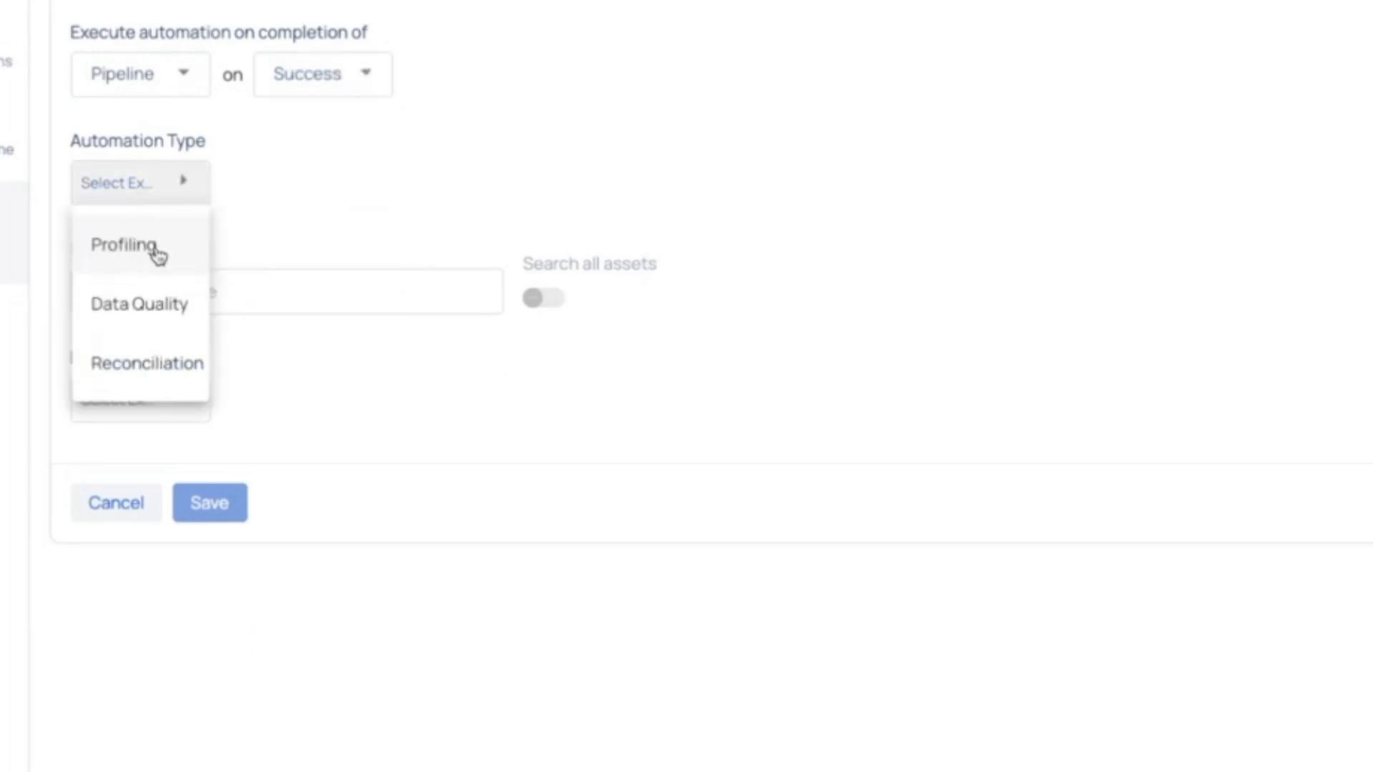
{"action": "left_click", "coordinate": [135, 363]}
Enable searching all policies, search for "o", and check the execution type options without choosing one.
{"action": "left_click", "coordinate": [119, 295]}
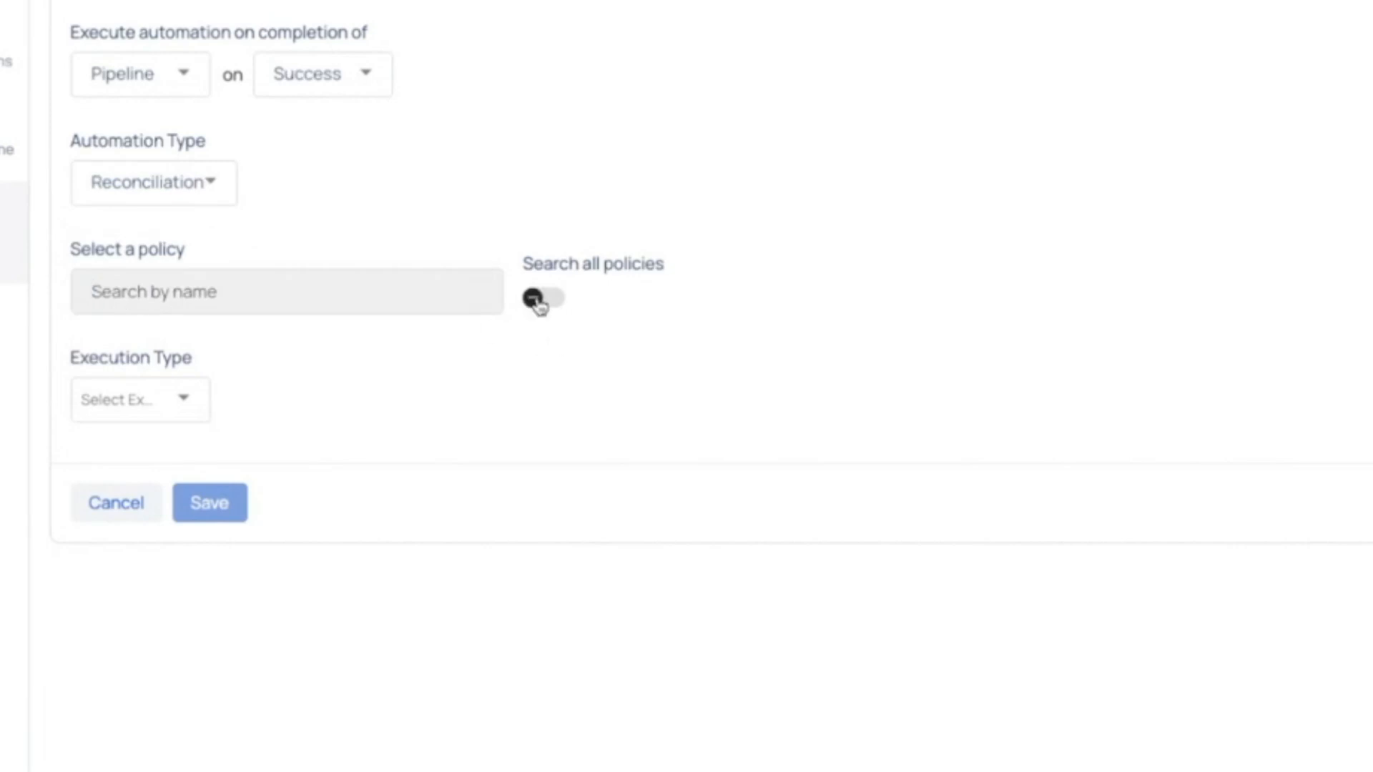
{"action": "left_click", "coordinate": [544, 310]}
{"action": "left_click", "coordinate": [320, 295]}
{"action": "type", "text": "o"}
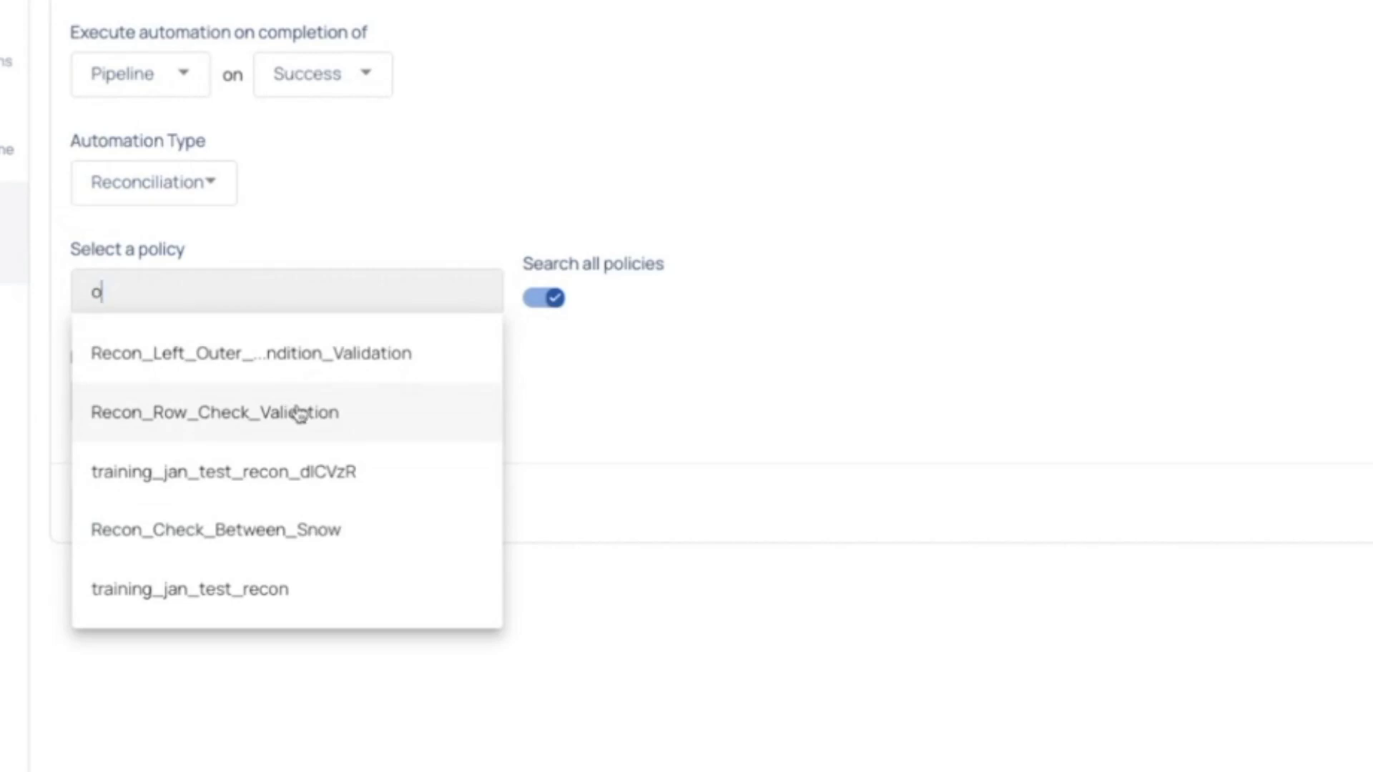
{"action": "left_click", "coordinate": [738, 389]}
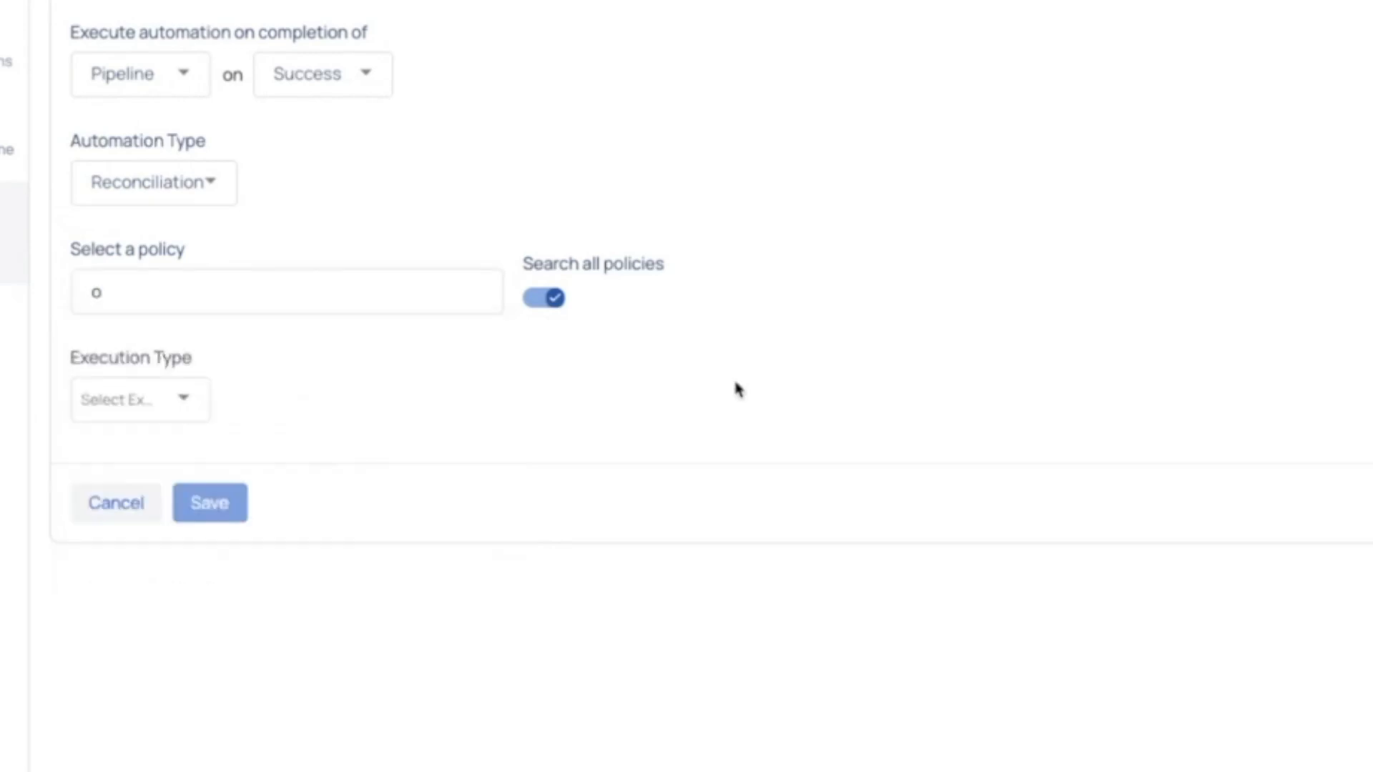
{"action": "left_click", "coordinate": [175, 403]}
{"action": "left_click", "coordinate": [355, 414]}
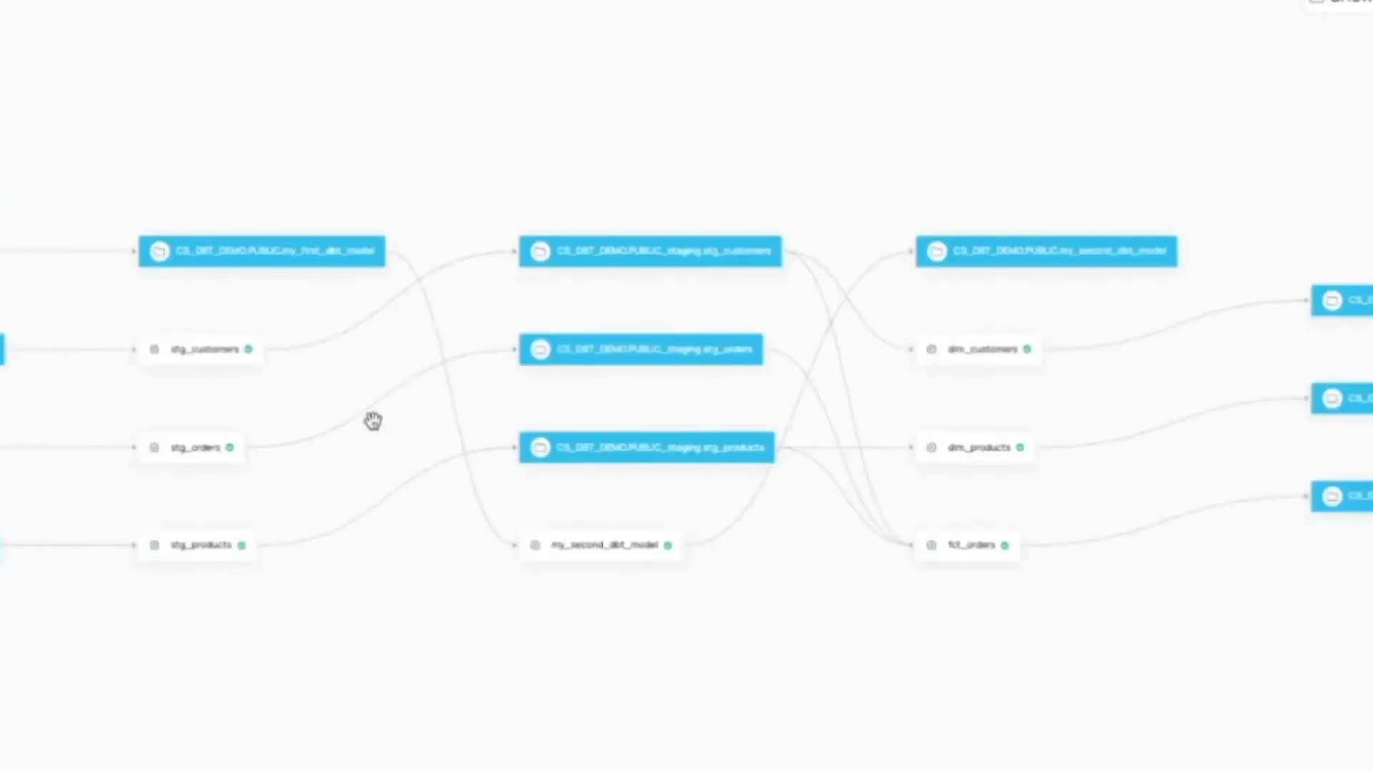
Pick a run from the pipeline's run list and move the my_second_dbt_model node above the staging customers asset.
{"action": "left_click", "coordinate": [0, 0]}
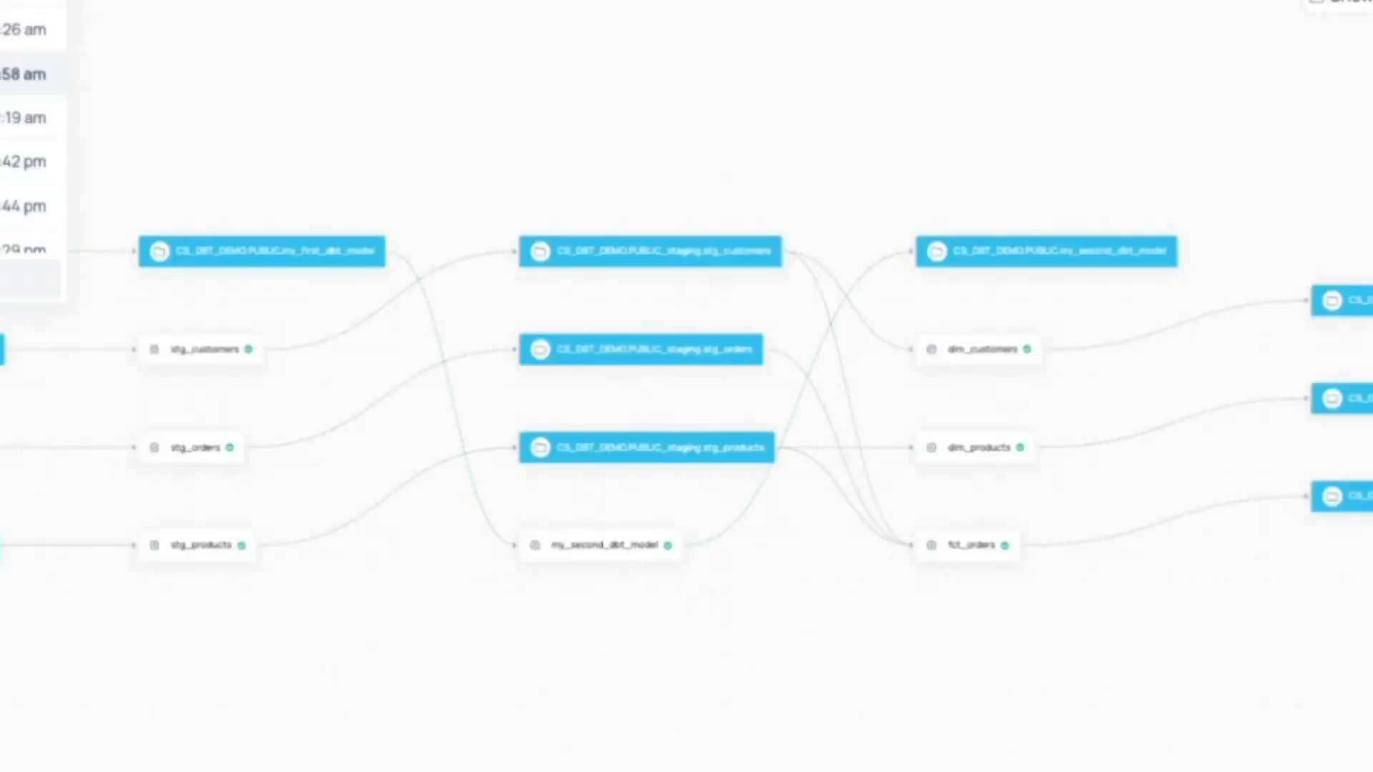
{"action": "left_click", "coordinate": [0, 29]}
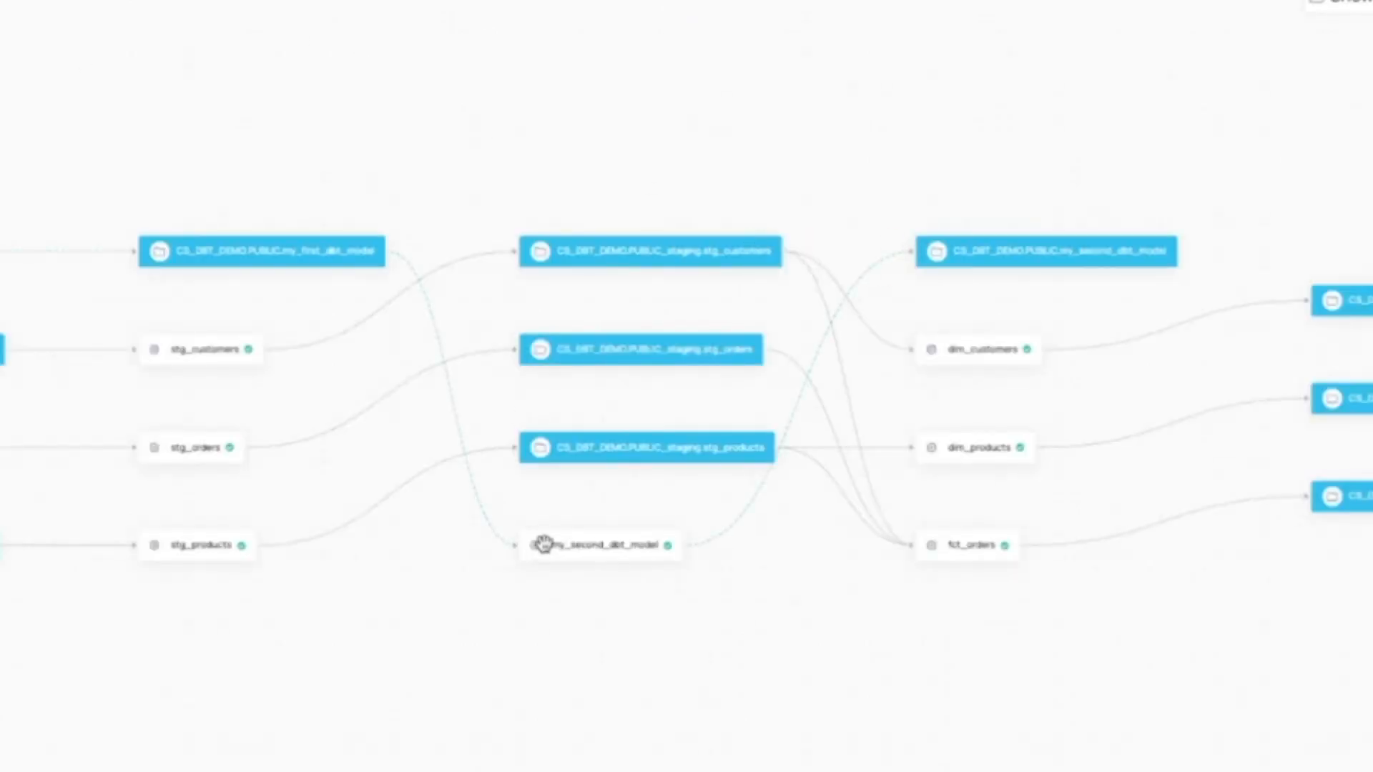
{"action": "left_click_drag", "start_coordinate": [542, 545], "coordinate": [603, 158]}
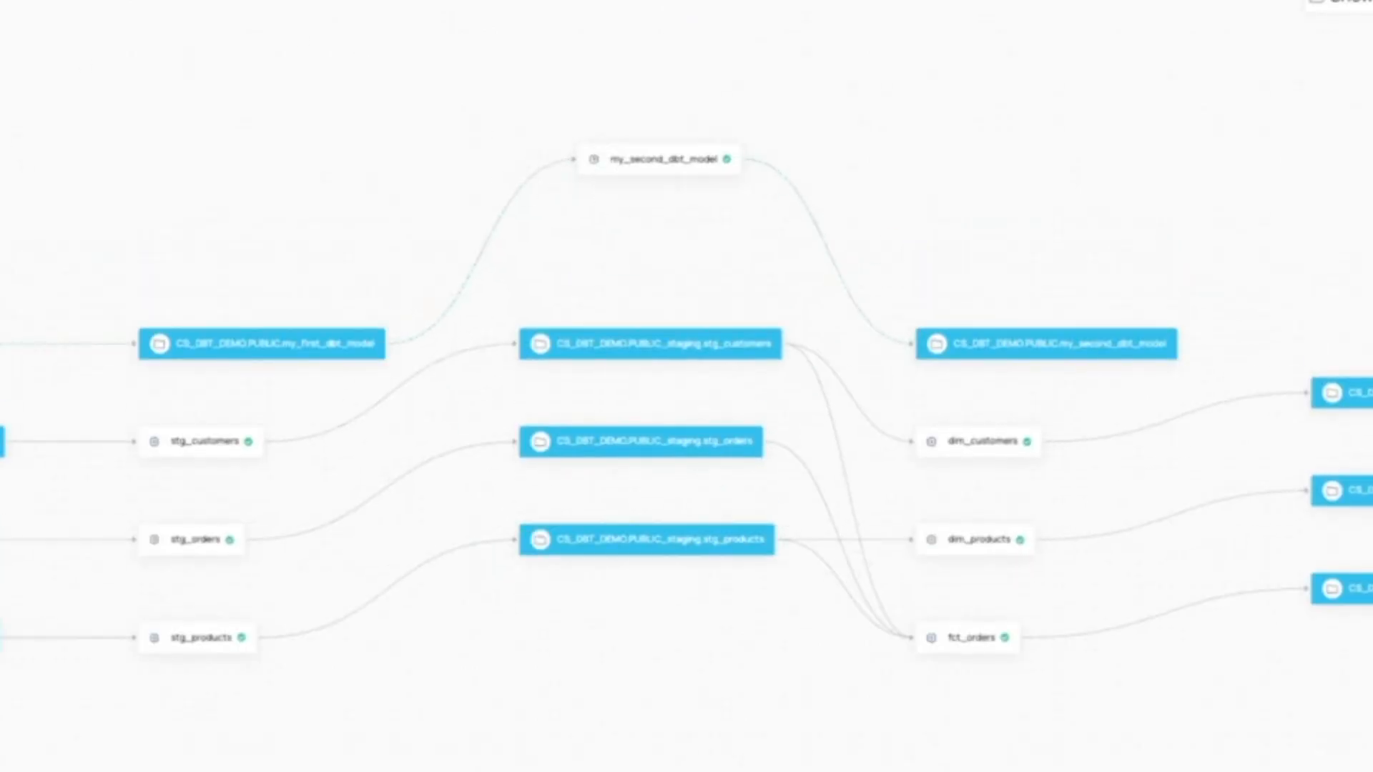
Switch to an earlier pipeline run and move the dim_customers node and its downstream marts asset higher in the graph.
{"action": "left_click", "coordinate": [0, 0]}
{"action": "left_click", "coordinate": [0, 117]}
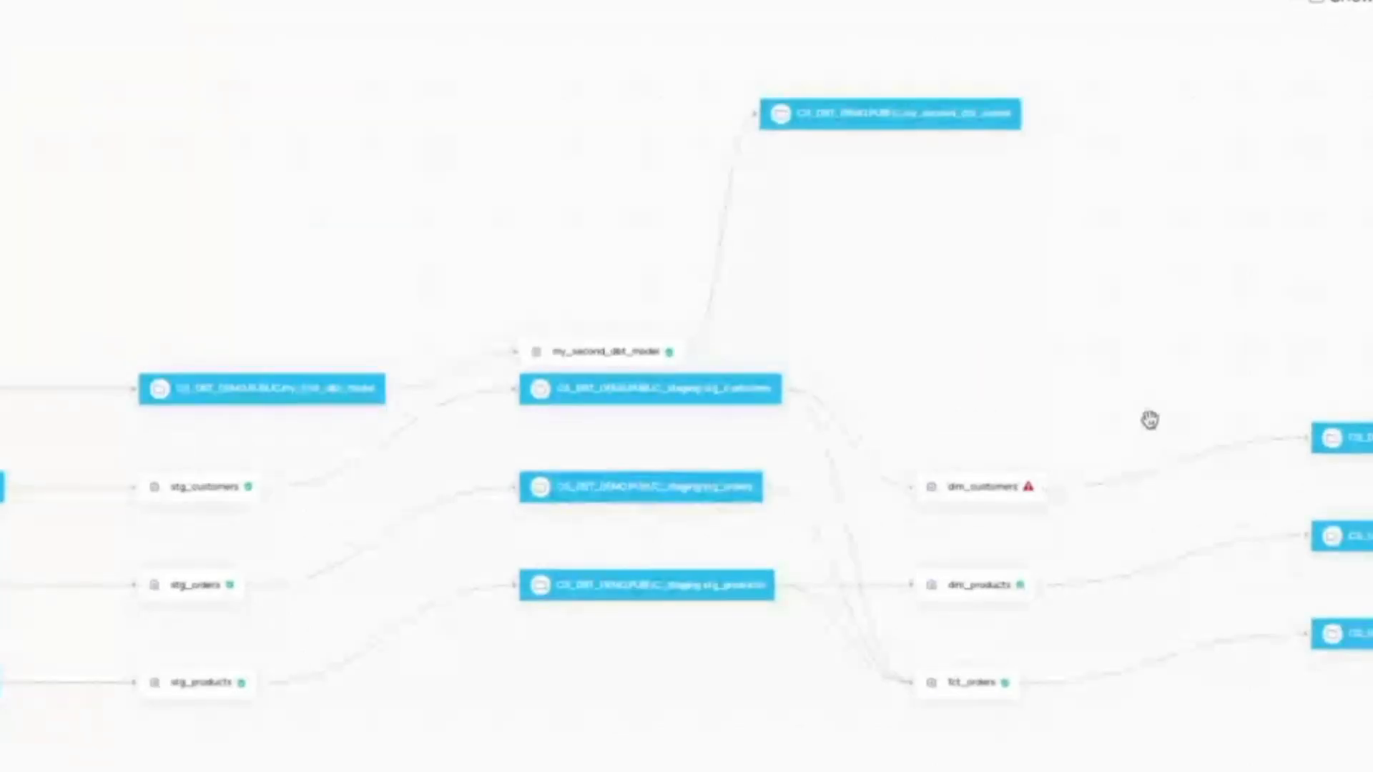
{"action": "left_click_drag", "start_coordinate": [970, 482], "coordinate": [970, 390]}
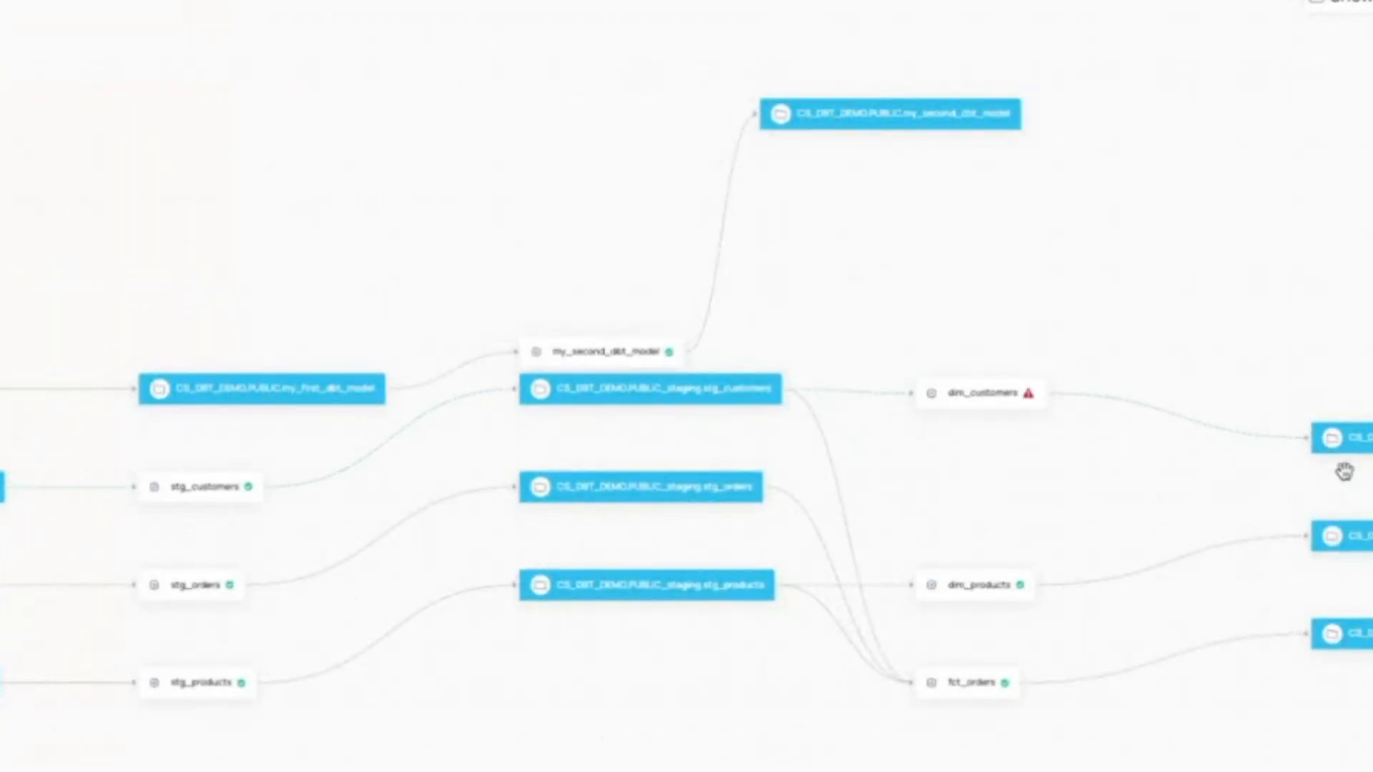
{"action": "left_click_drag", "start_coordinate": [1367, 431], "coordinate": [1366, 296]}
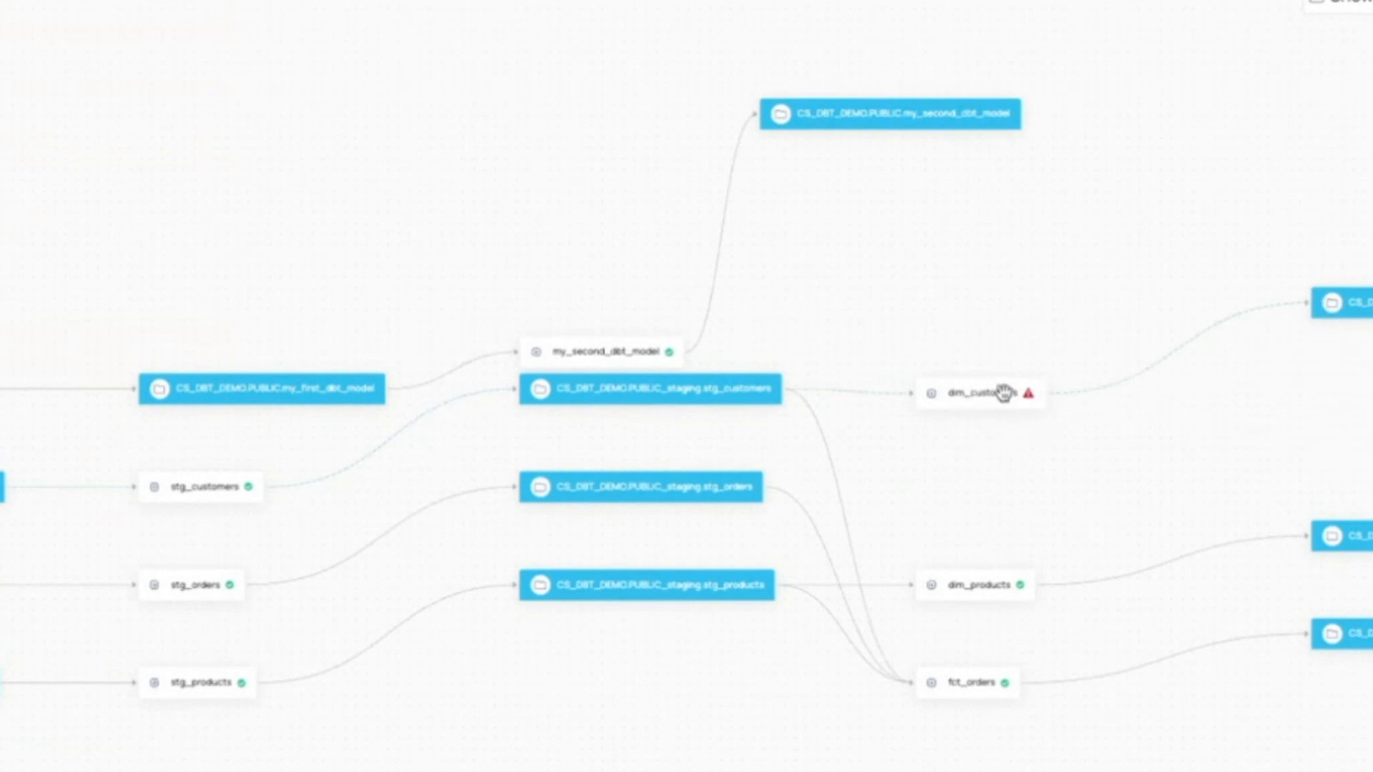
Open the failed dim_customers node's span events and expand the start event to inspect the customer_iid column in its query.
{"action": "mouse_move", "coordinate": [1030, 392]}
{"action": "left_click", "coordinate": [987, 399]}
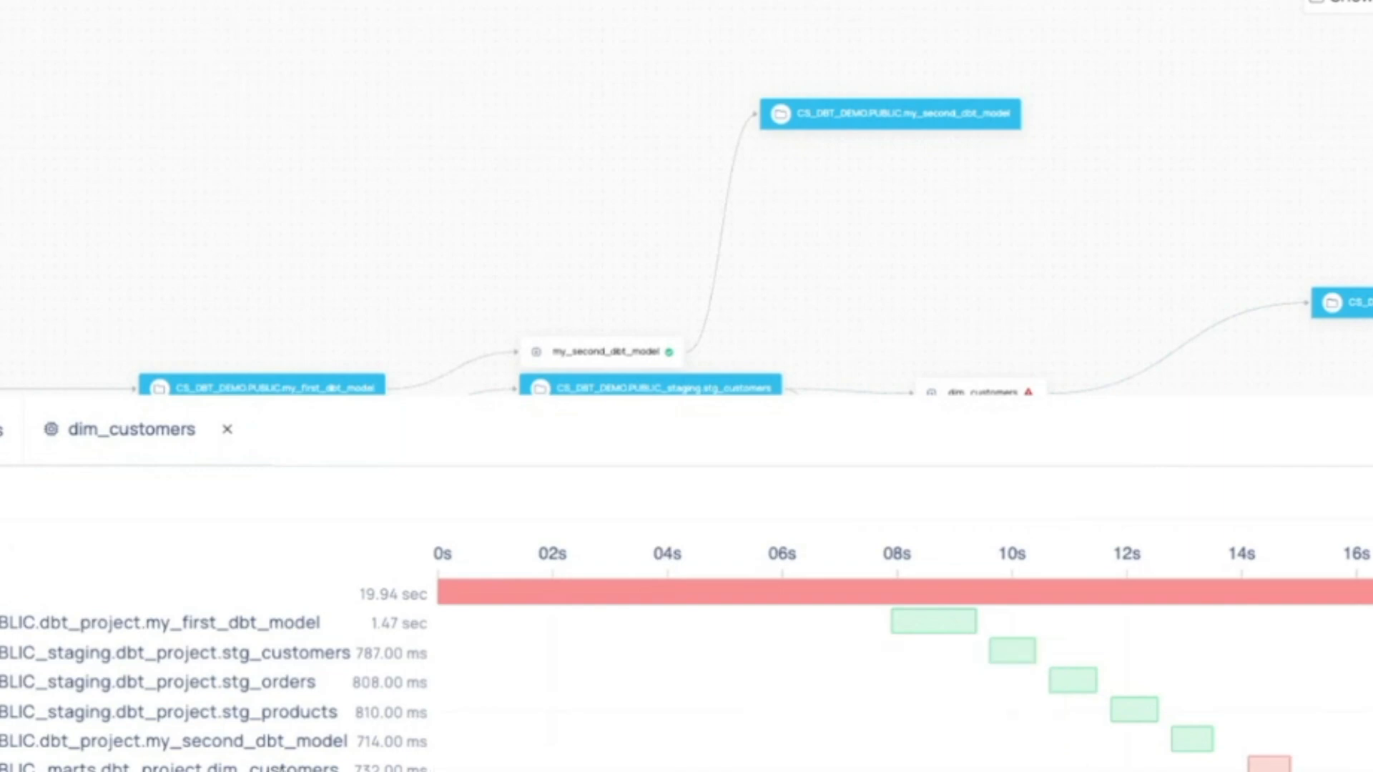
{"action": "left_click", "coordinate": [1269, 765]}
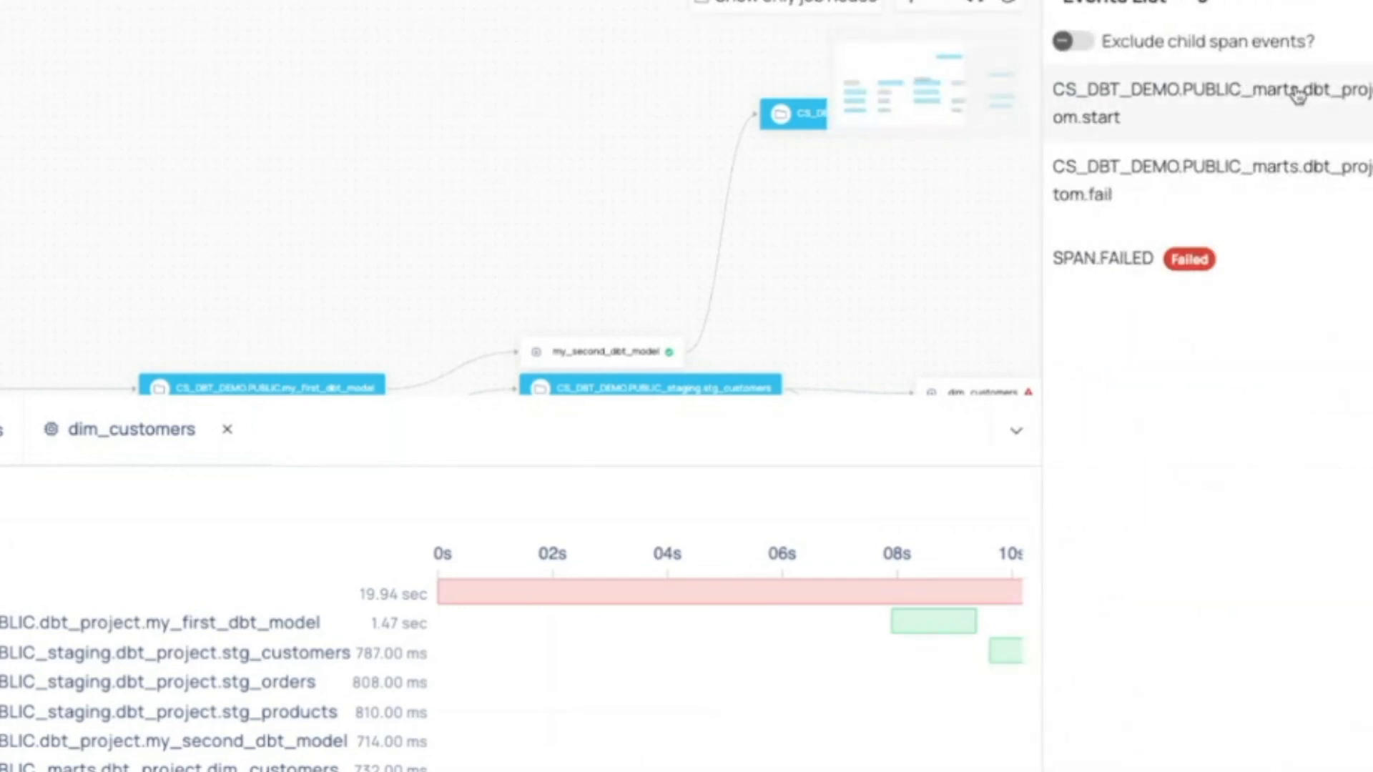
{"action": "left_click", "coordinate": [1323, 106]}
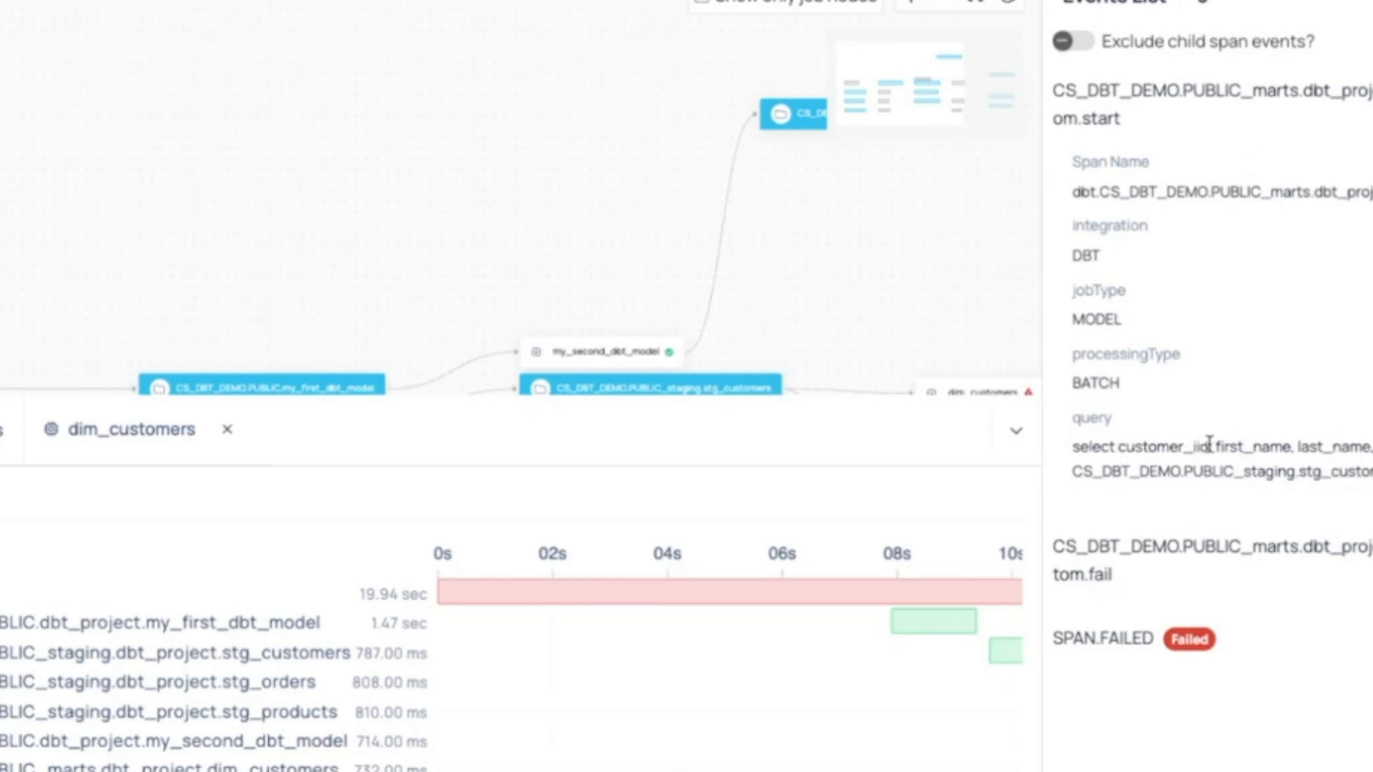
{"action": "left_click_drag", "start_coordinate": [1209, 443], "coordinate": [1117, 447]}
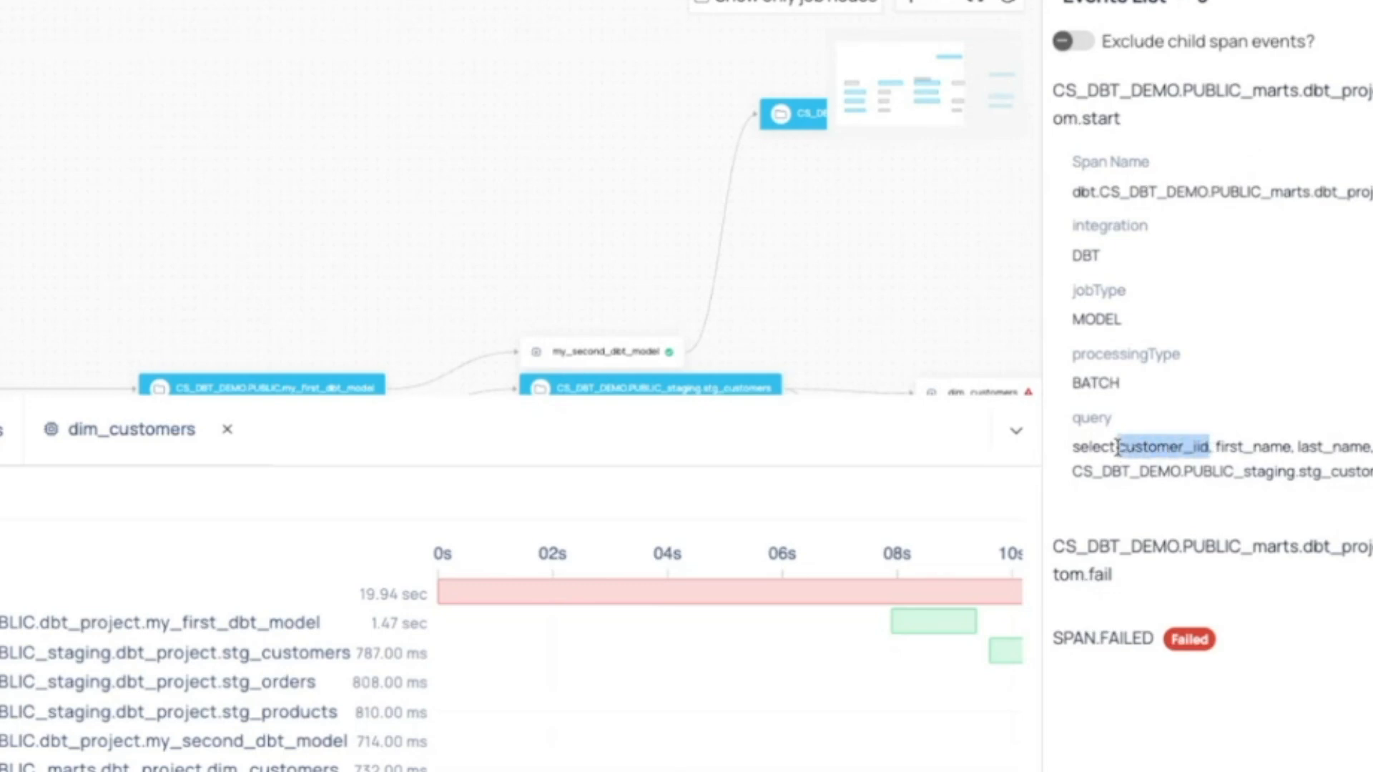
{"action": "left_click", "coordinate": [1172, 448]}
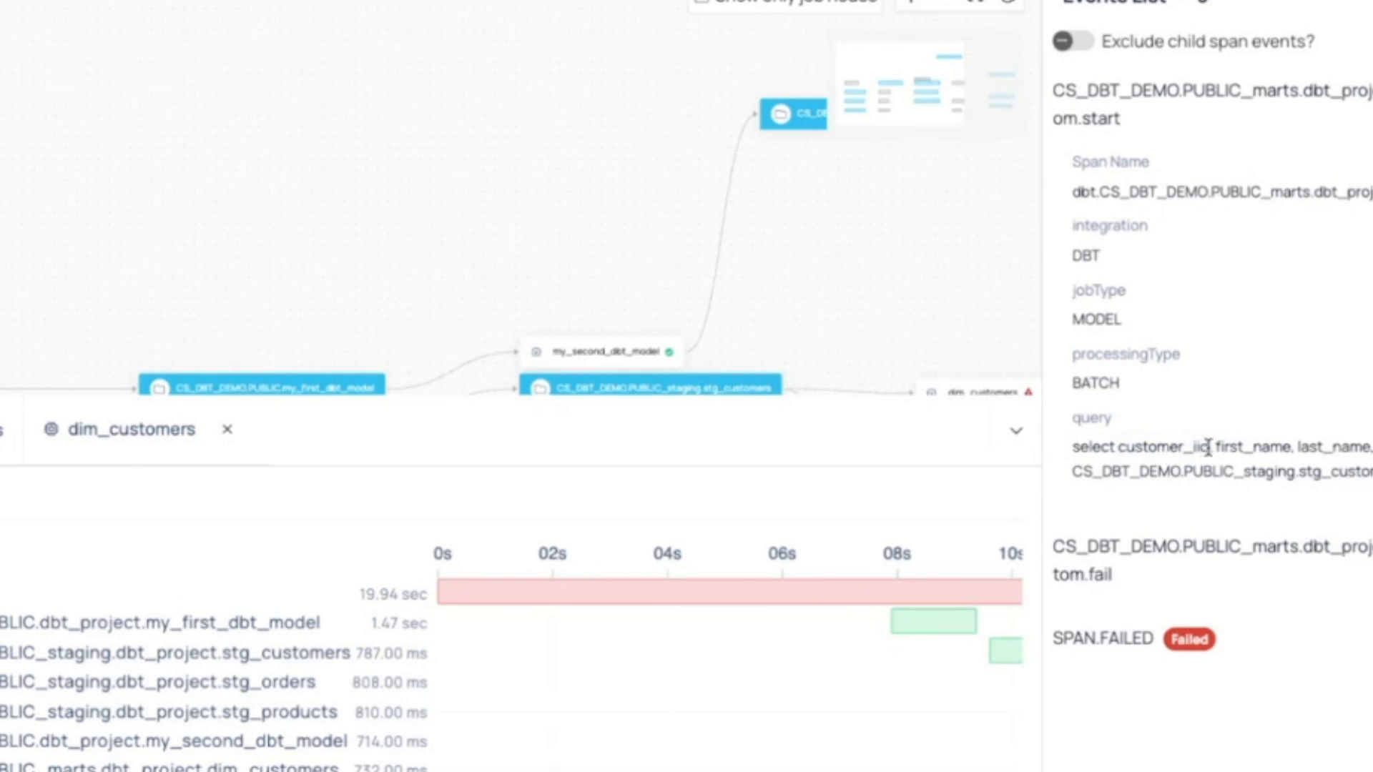
Expand the dim_customers fail and SPAN.FAILED events to review their details, and close the events list.
{"action": "left_click", "coordinate": [1363, 561]}
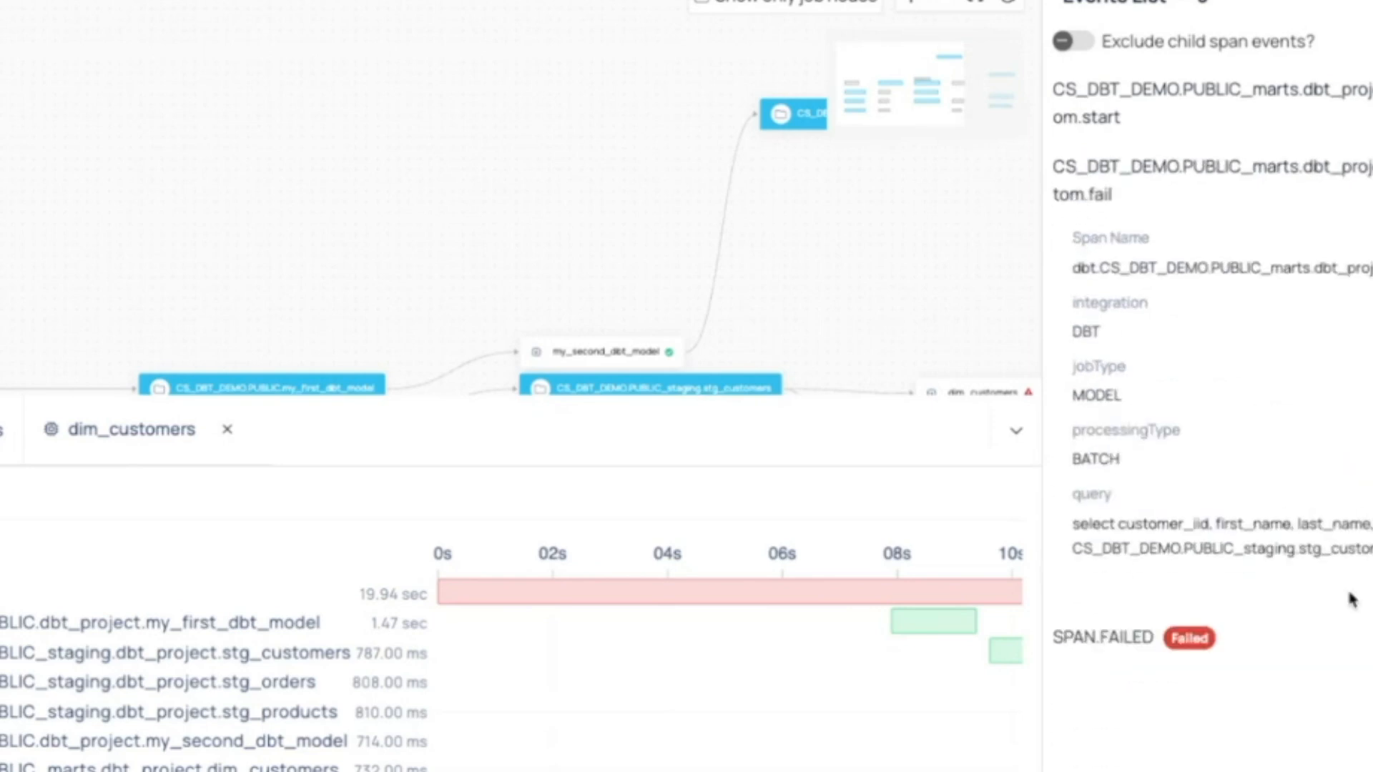
{"action": "left_click", "coordinate": [1347, 629]}
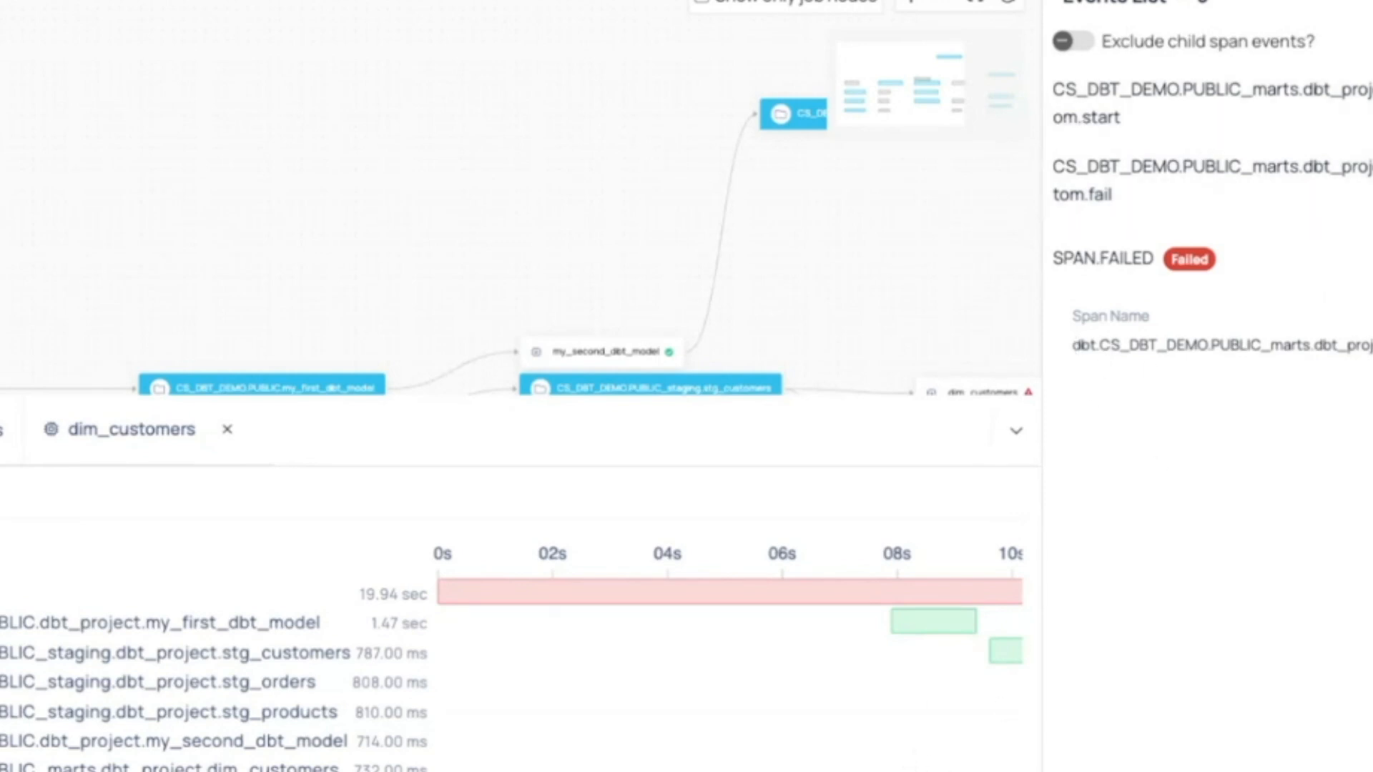
{"action": "left_click", "coordinate": [1372, 1]}
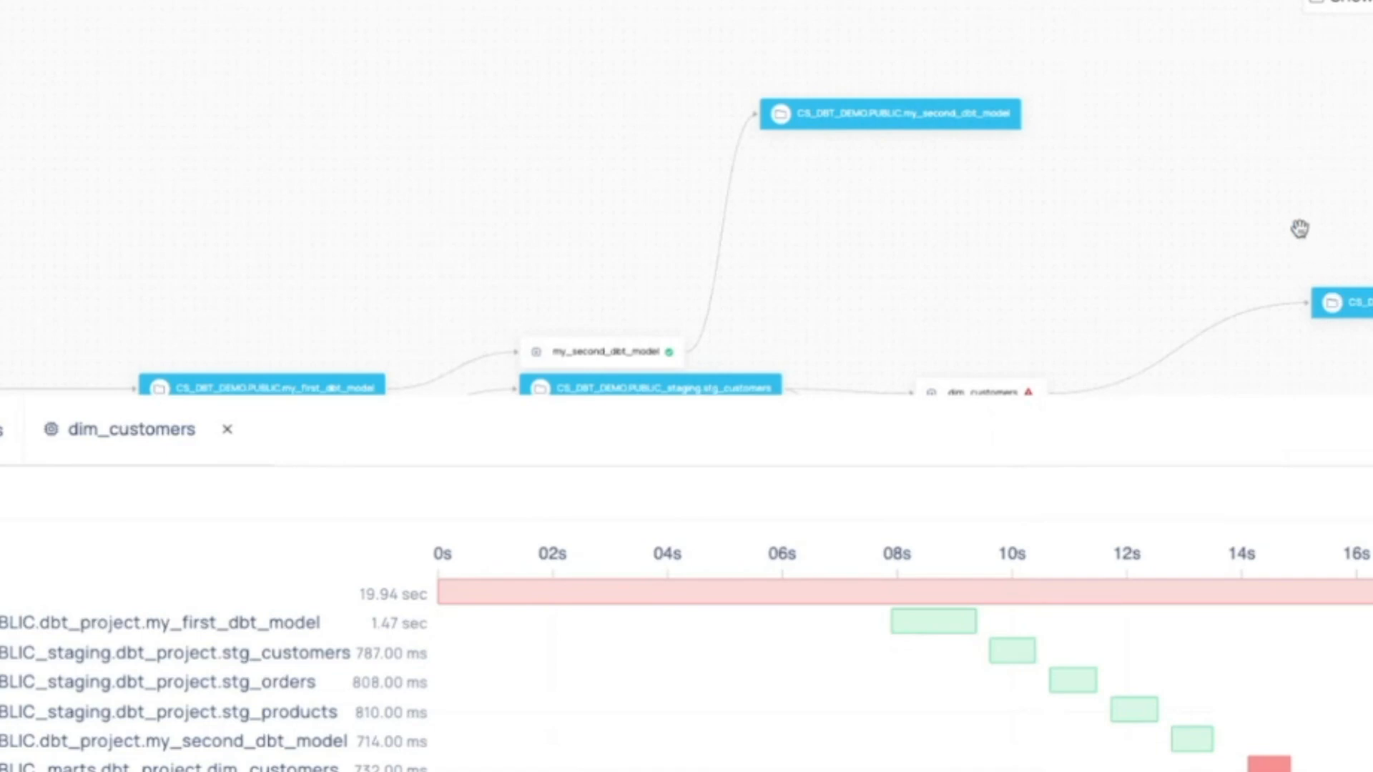
{"action": "left_click_drag", "start_coordinate": [1299, 230], "coordinate": [1327, 188]}
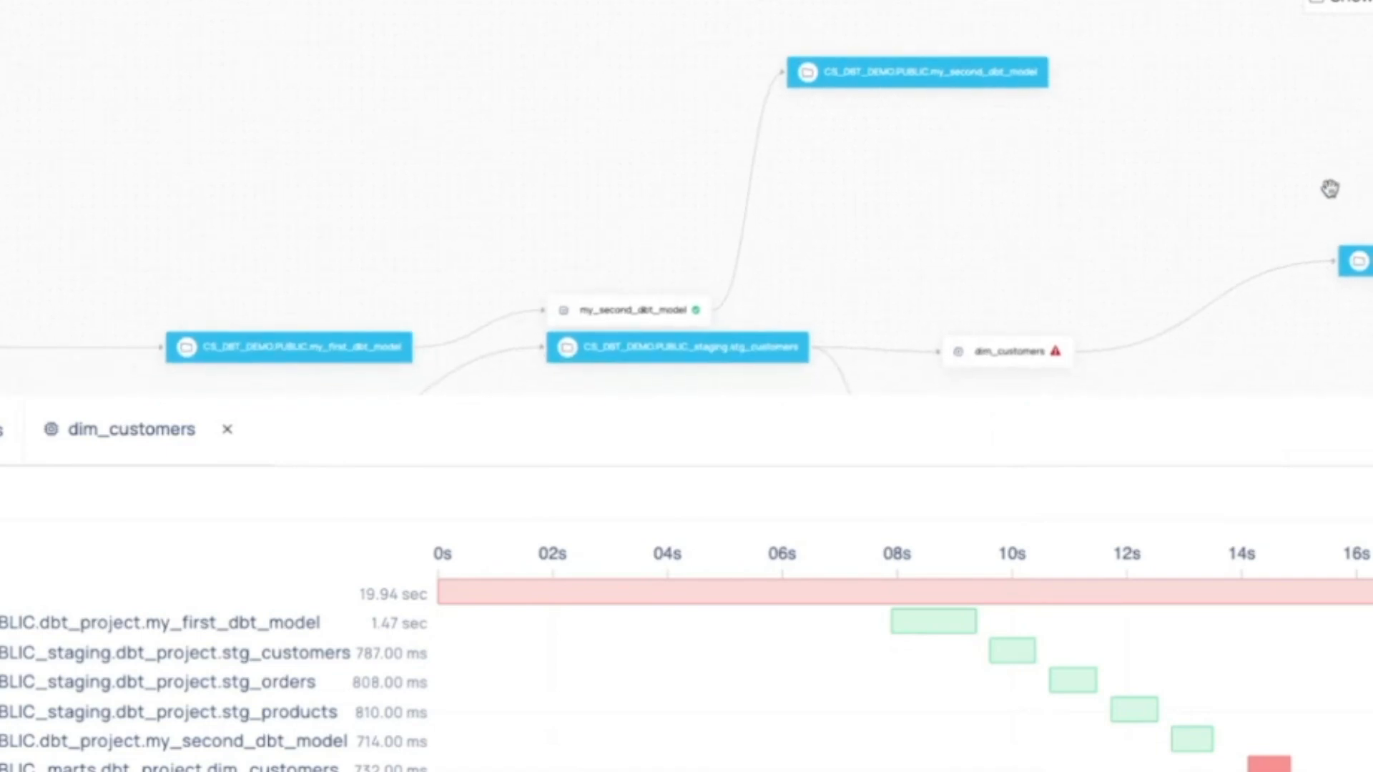
Examine the other pipeline's lineage from the Hive source through the Kafka, HDFS and GCS jobs, along with its run timeline.
{"action": "scroll", "coordinate": [1327, 190], "scroll_direction": "down", "scroll_amount": 3}
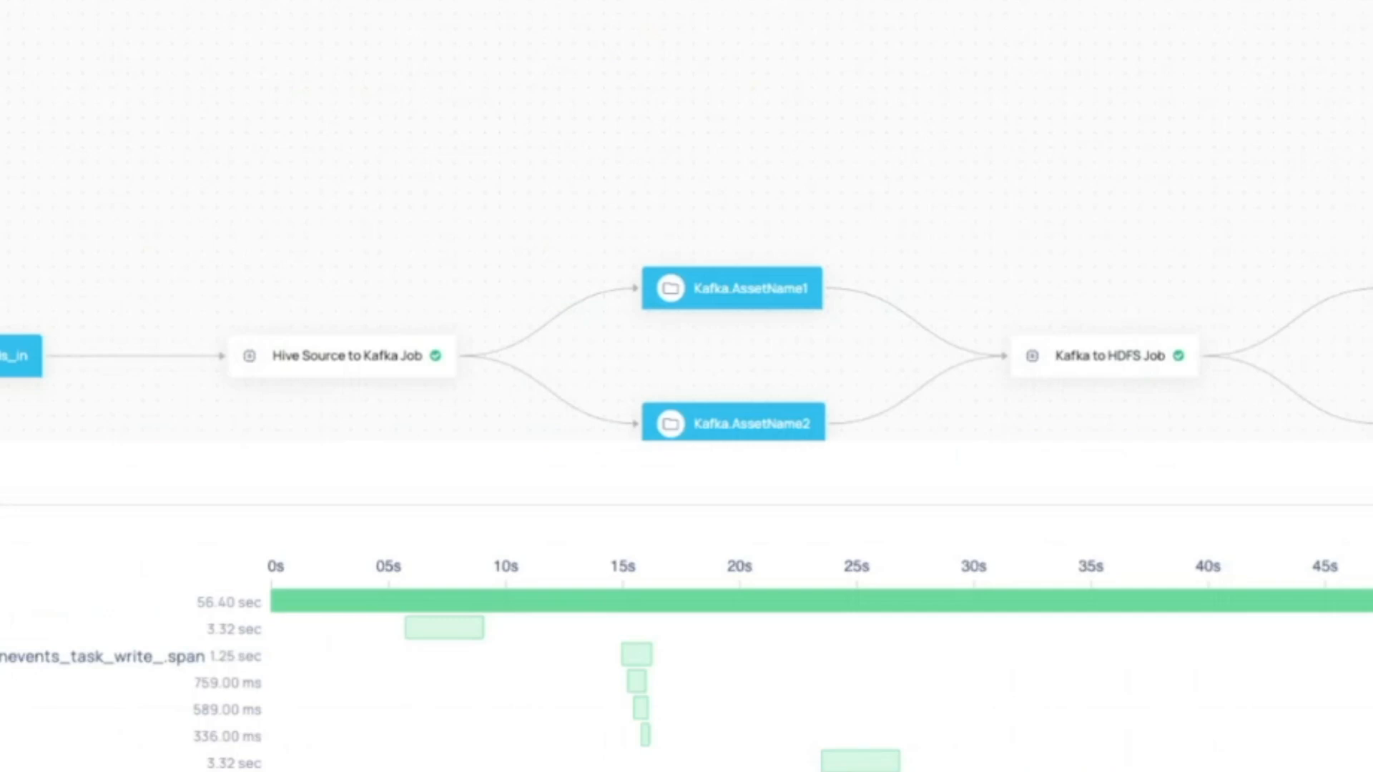
{"action": "scroll", "coordinate": [208, 291], "scroll_direction": "down", "scroll_amount": 3}
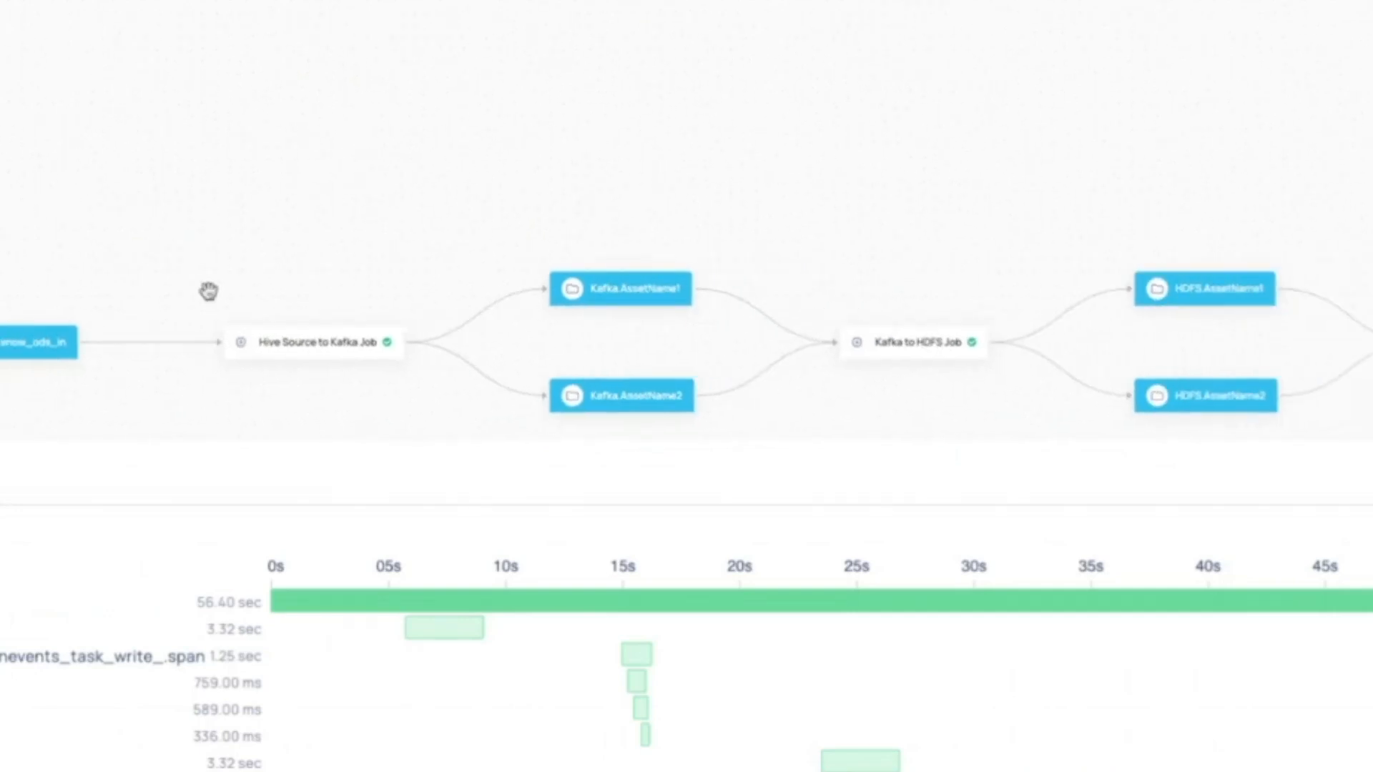
{"action": "left_click_drag", "start_coordinate": [331, 261], "coordinate": [291, 212]}
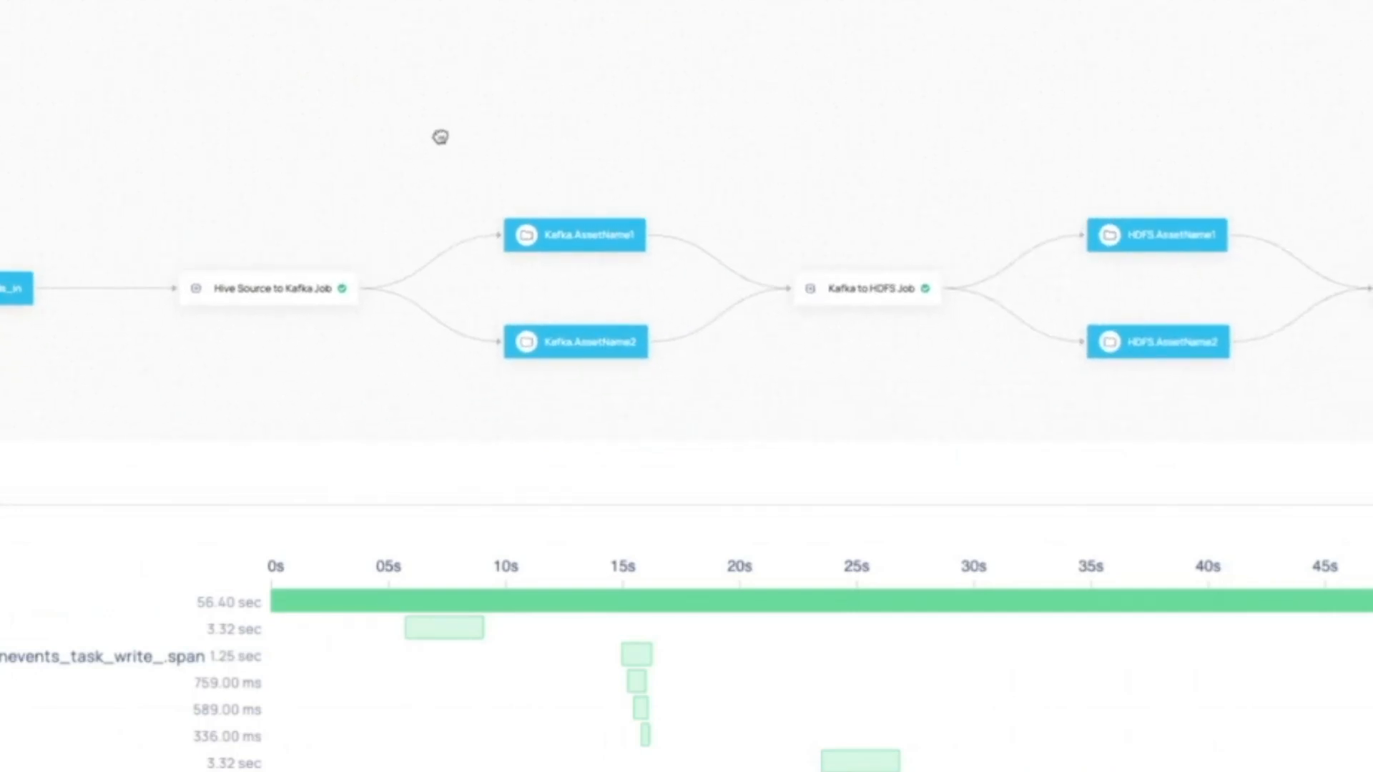
{"action": "left_click_drag", "start_coordinate": [438, 135], "coordinate": [260, 137]}
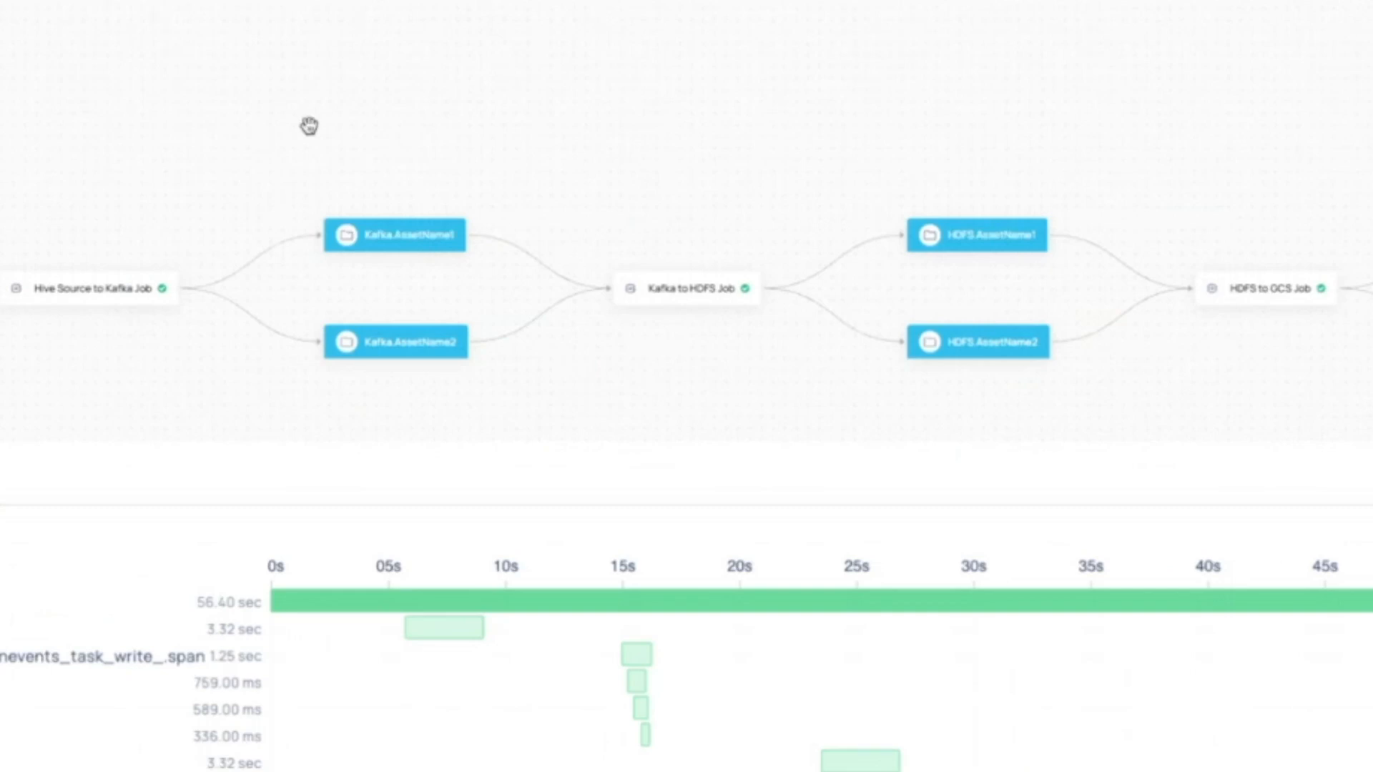
{"action": "left_click_drag", "start_coordinate": [536, 143], "coordinate": [753, 153]}
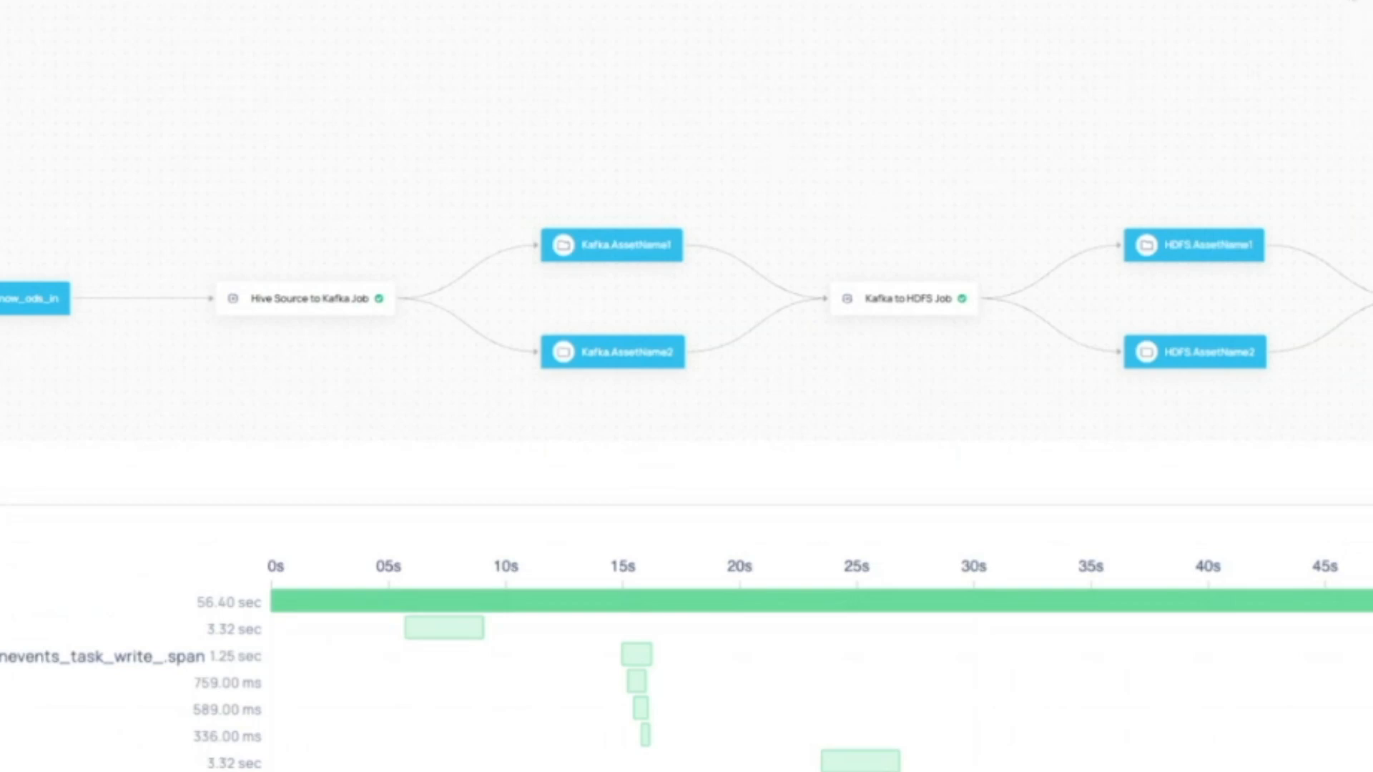
{"action": "left_click", "coordinate": [1354, 0]}
{"action": "scroll", "coordinate": [1015, 175], "scroll_direction": "down", "scroll_amount": 2}
{"action": "left_click_drag", "start_coordinate": [1014, 171], "coordinate": [975, 52]}
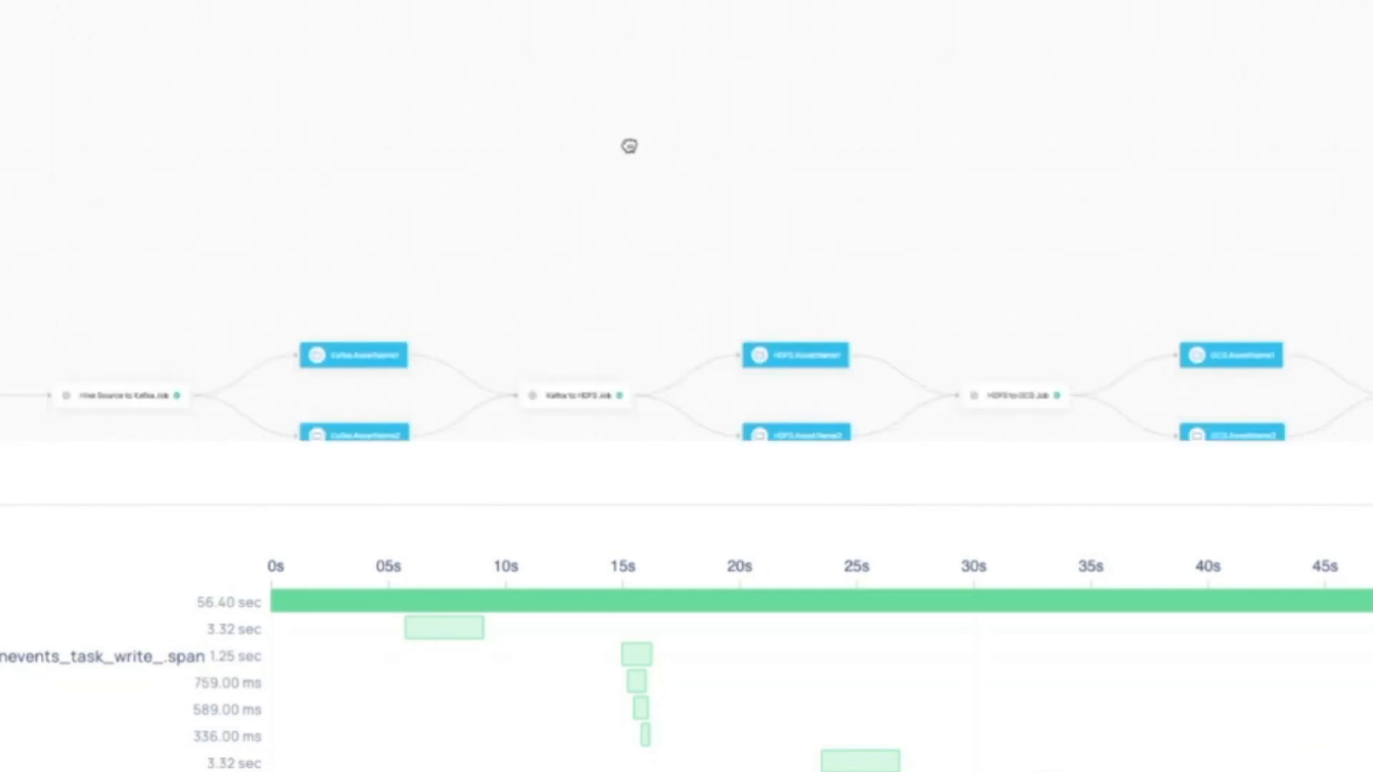
{"action": "left_click_drag", "start_coordinate": [628, 144], "coordinate": [1005, 37]}
{"action": "scroll", "coordinate": [386, 235], "scroll_direction": "up", "scroll_amount": 3}
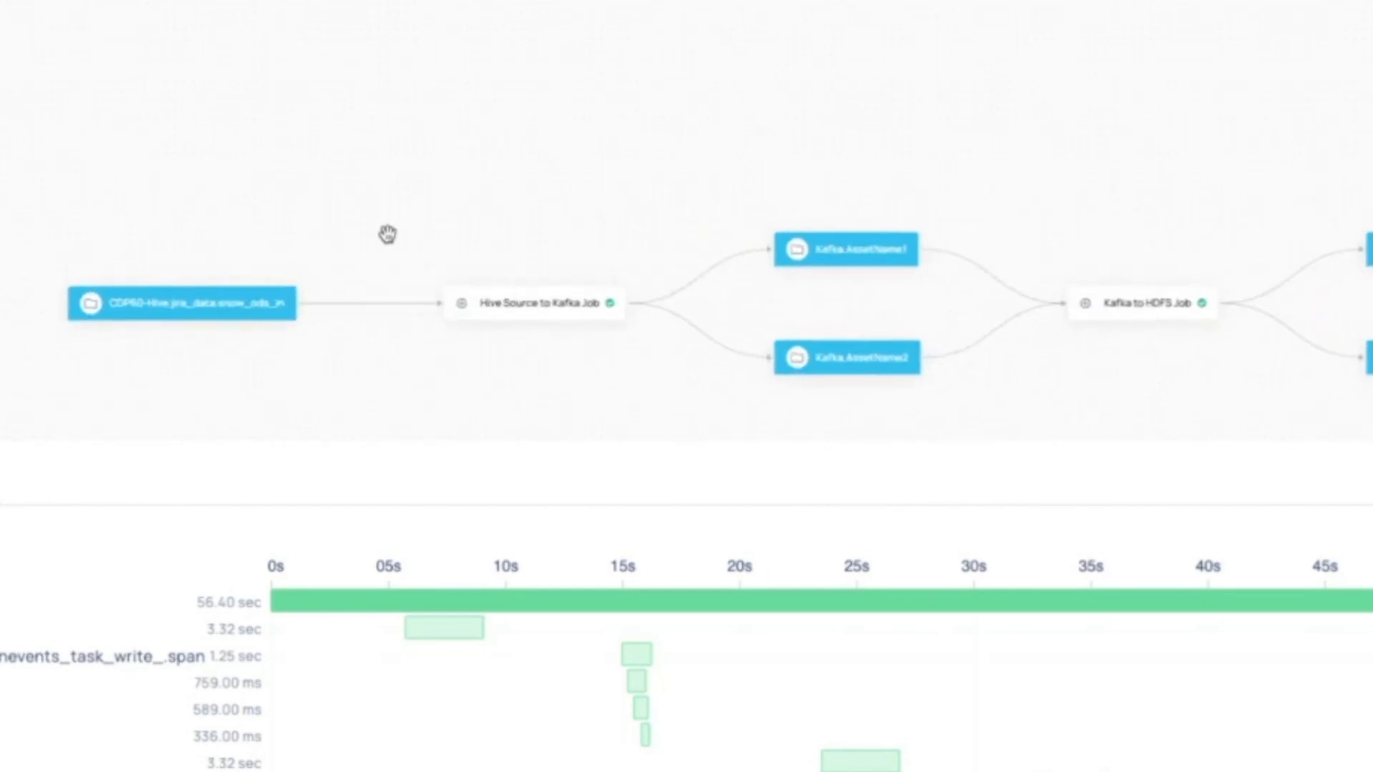
{"action": "left_click_drag", "start_coordinate": [401, 359], "coordinate": [193, 246]}
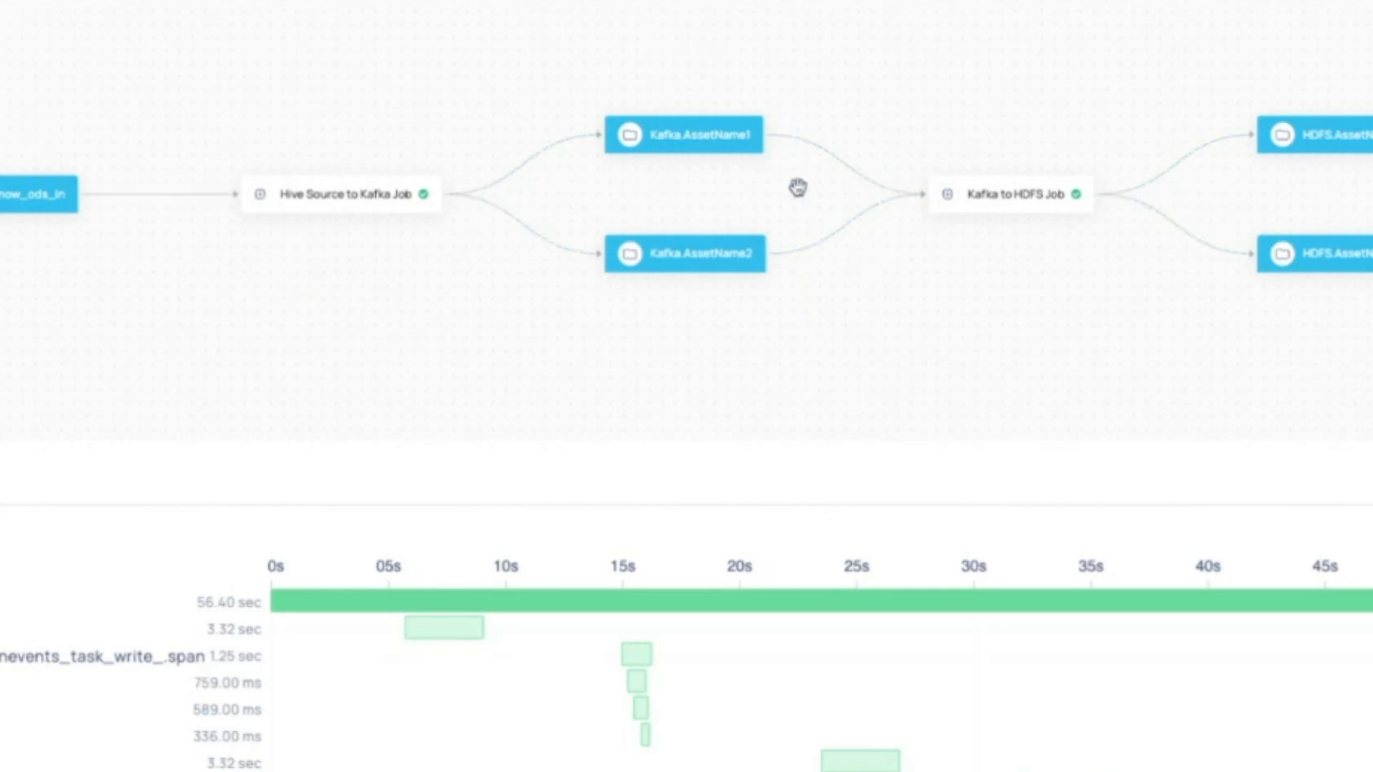
{"action": "left_click_drag", "start_coordinate": [953, 365], "coordinate": [548, 362]}
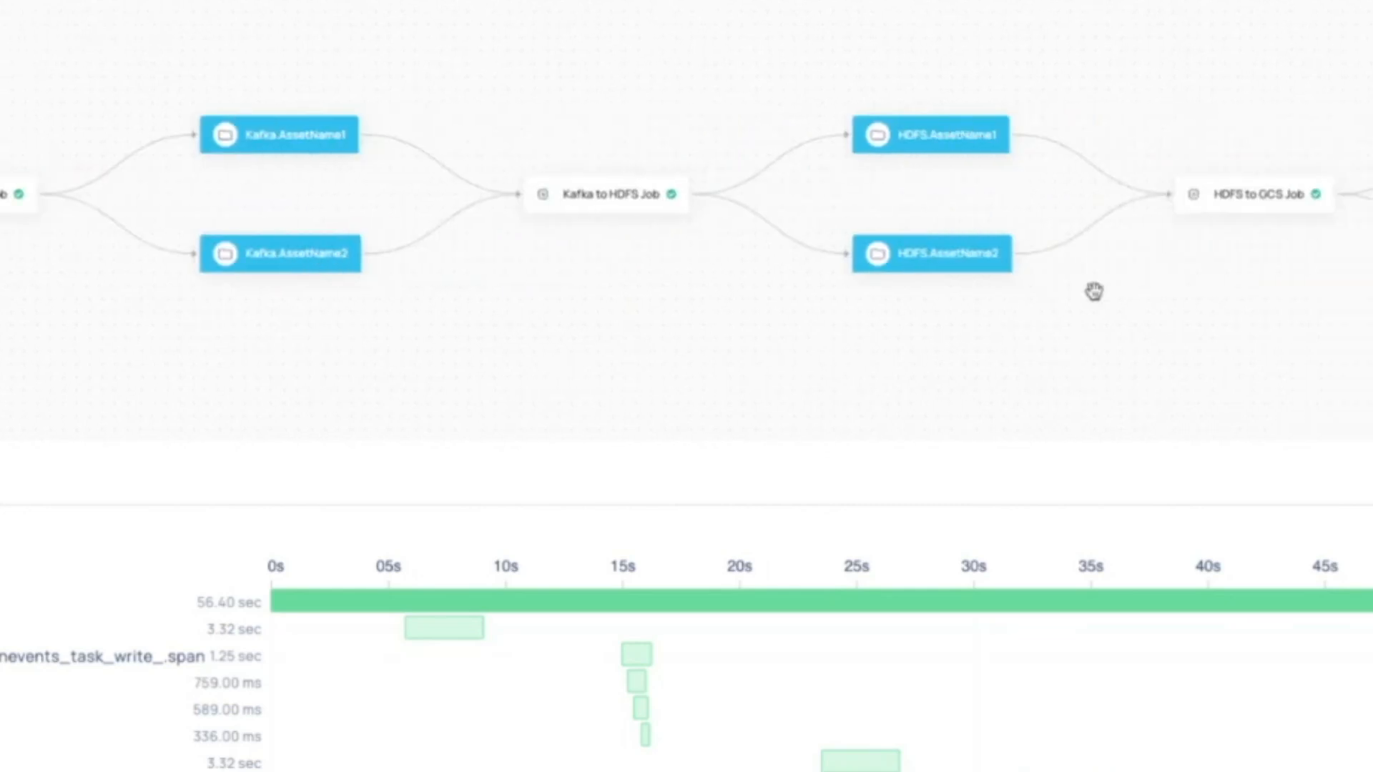
{"action": "left_click_drag", "start_coordinate": [1303, 368], "coordinate": [687, 374]}
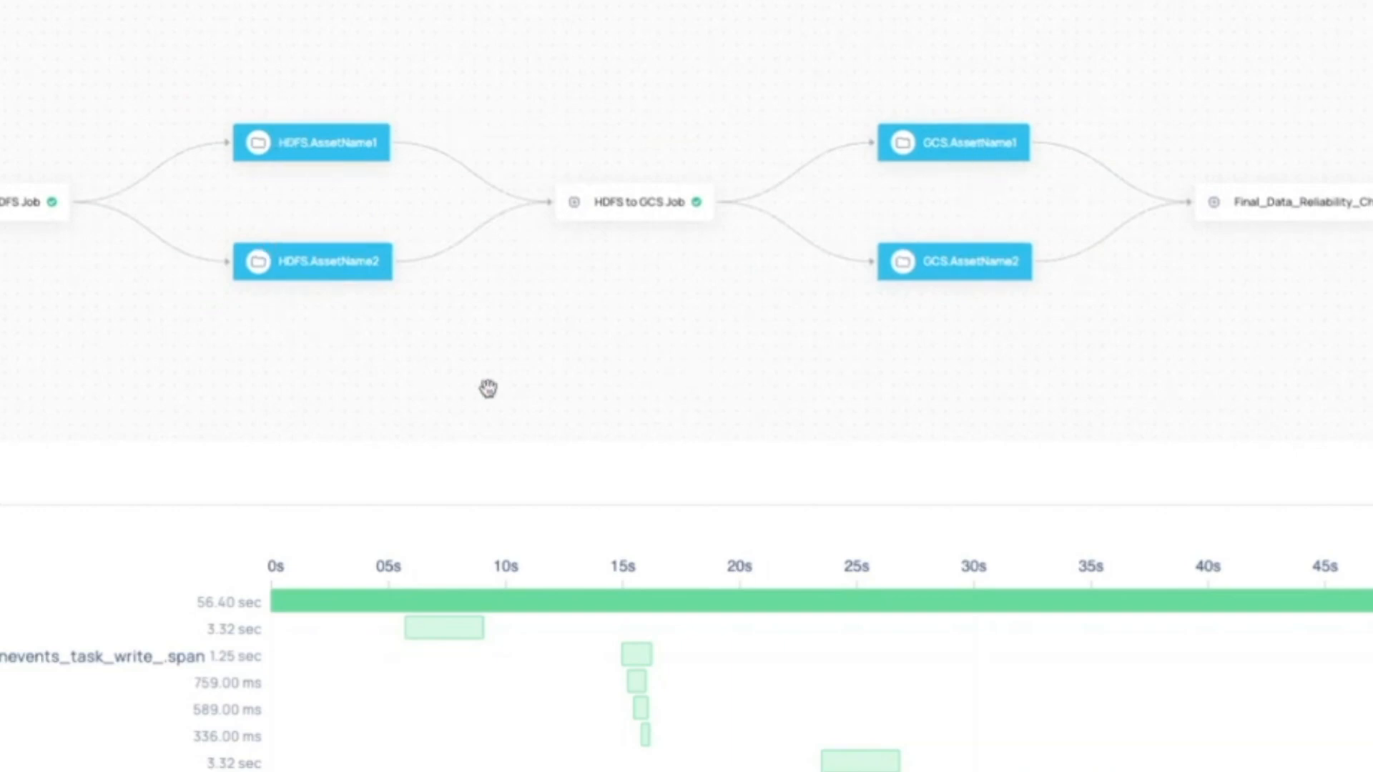
{"action": "scroll", "coordinate": [489, 388], "scroll_direction": "down", "scroll_amount": 3}
{"action": "scroll", "coordinate": [489, 388], "scroll_direction": "up", "scroll_amount": 5}
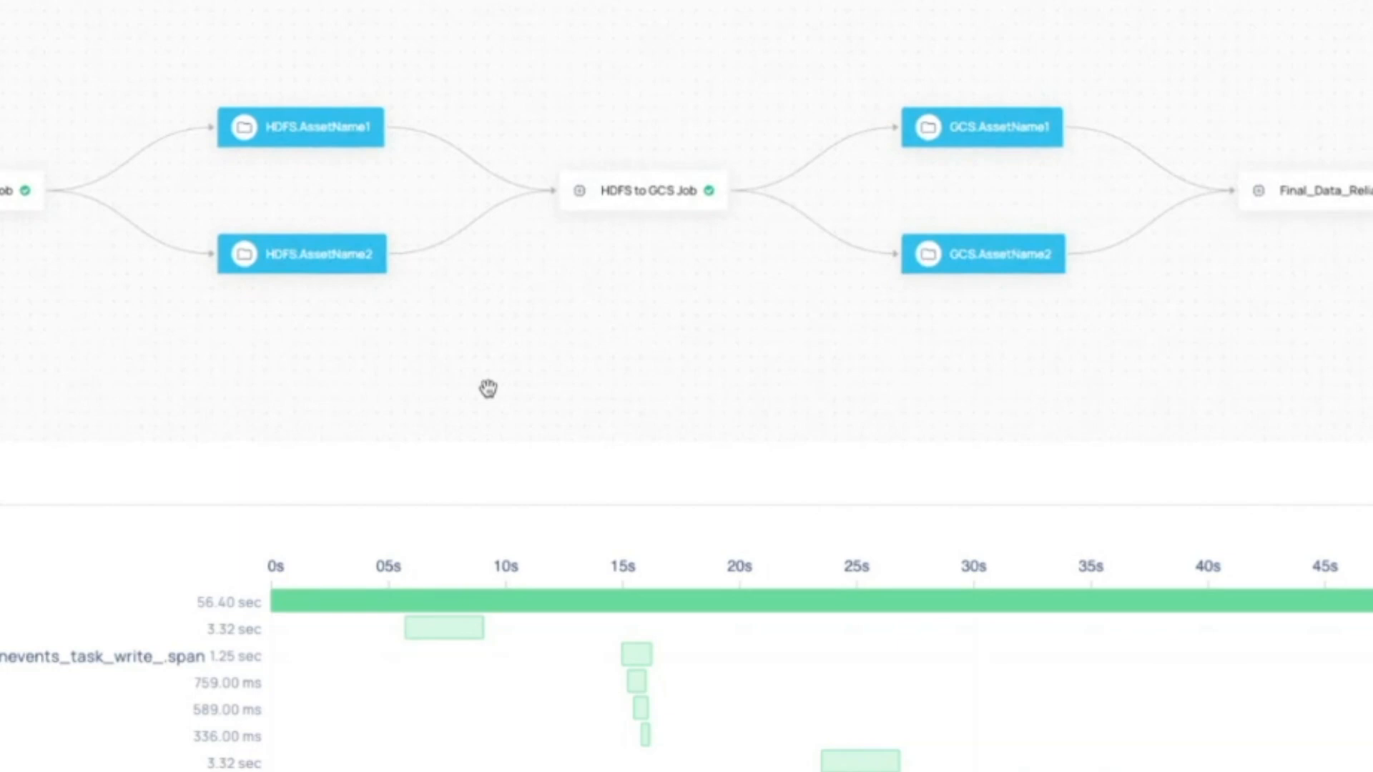
{"action": "left_click_drag", "start_coordinate": [436, 379], "coordinate": [915, 374]}
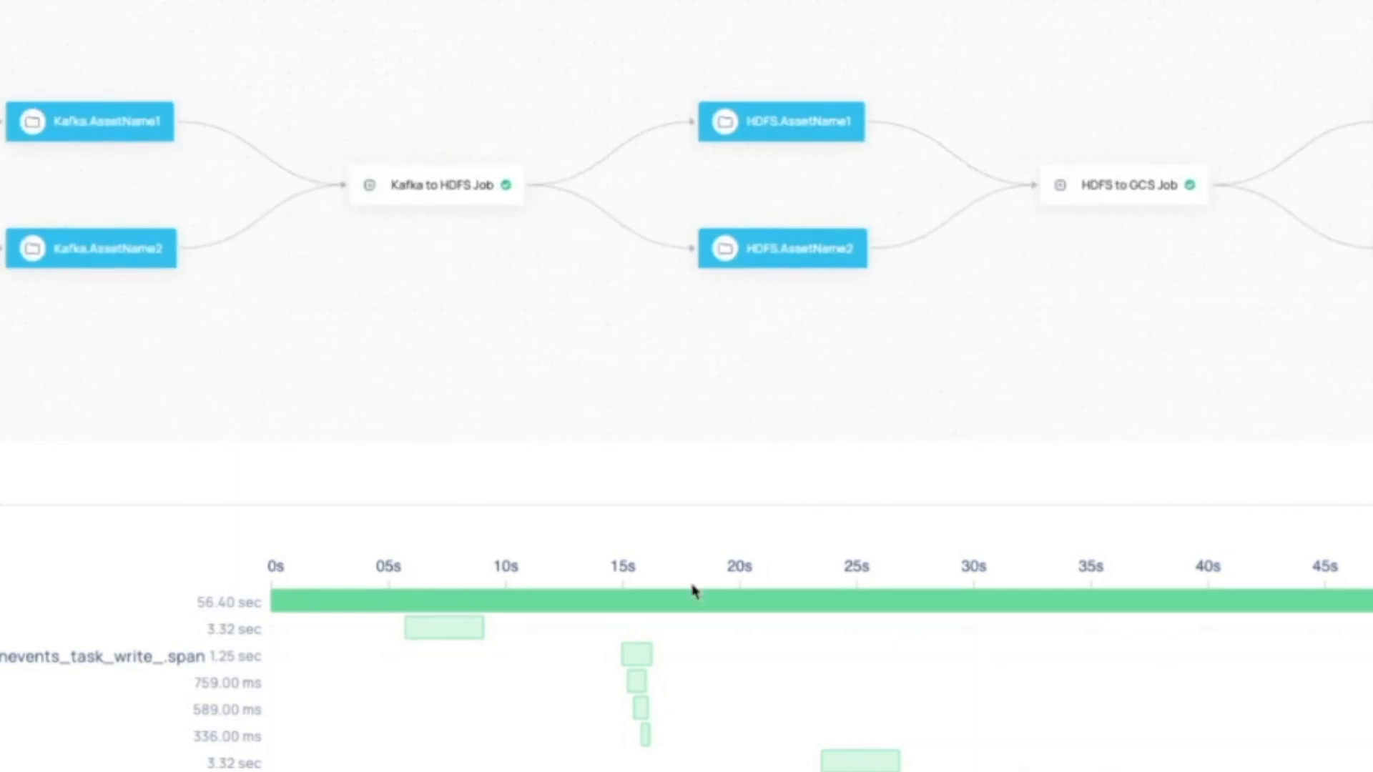
{"action": "mouse_move", "coordinate": [543, 621]}
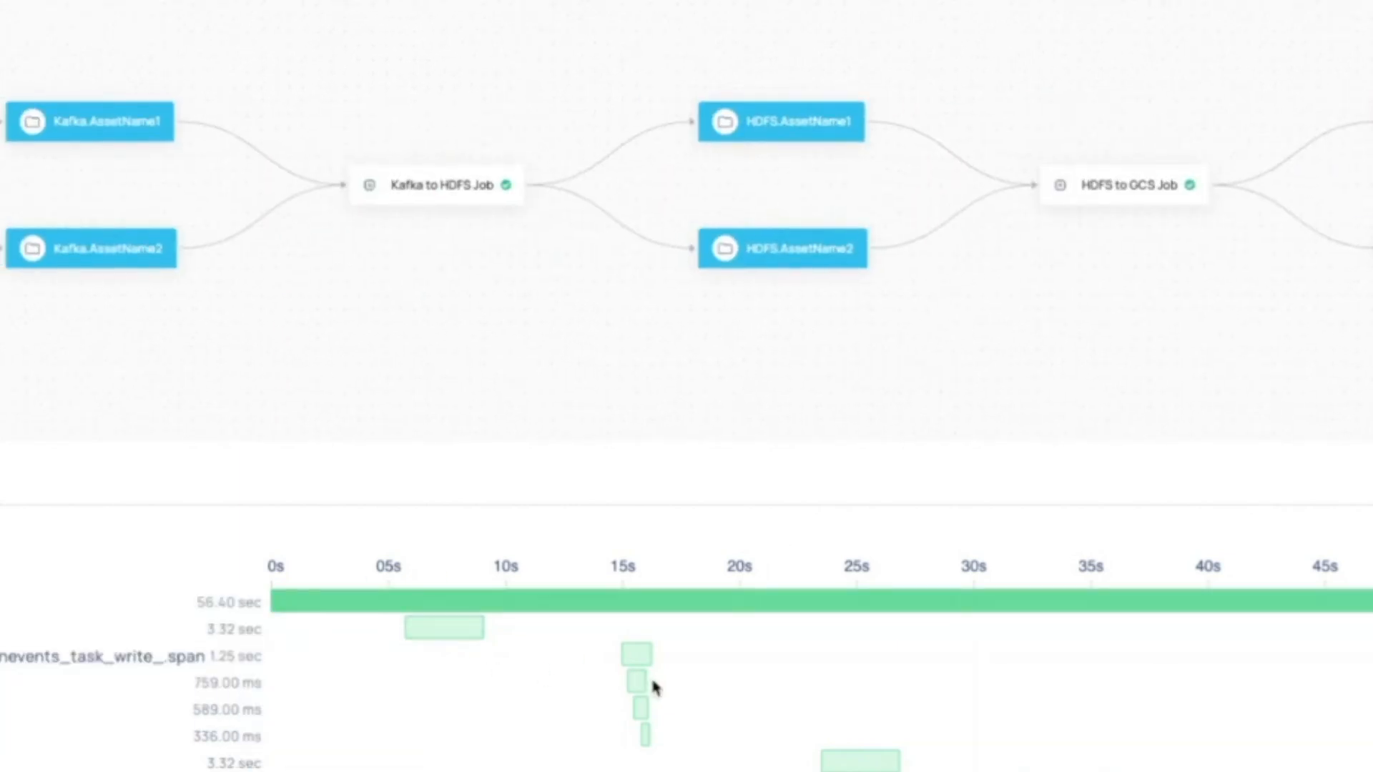